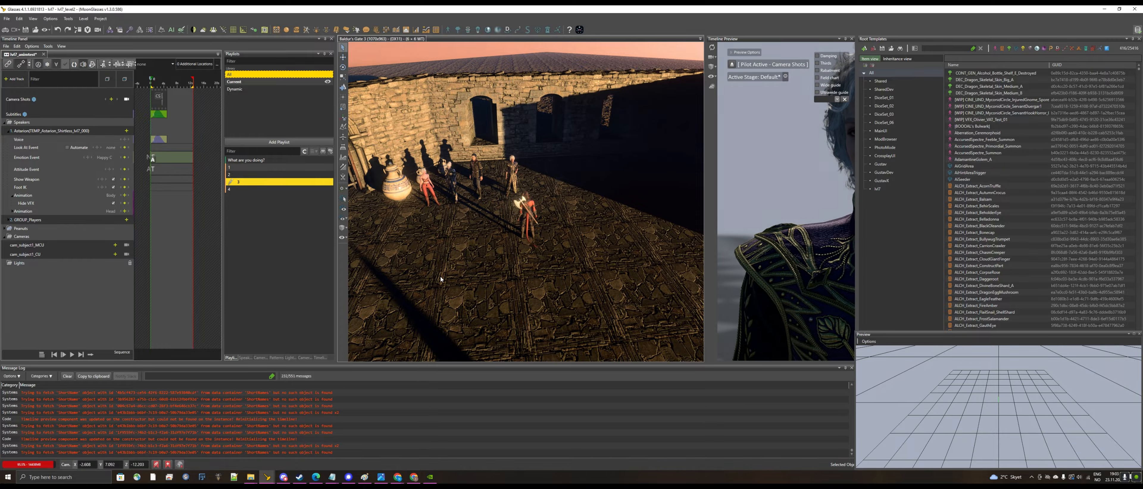
Review the voice-line list in the Astarion mocap spreadsheet.
mouse_move(402, 478)
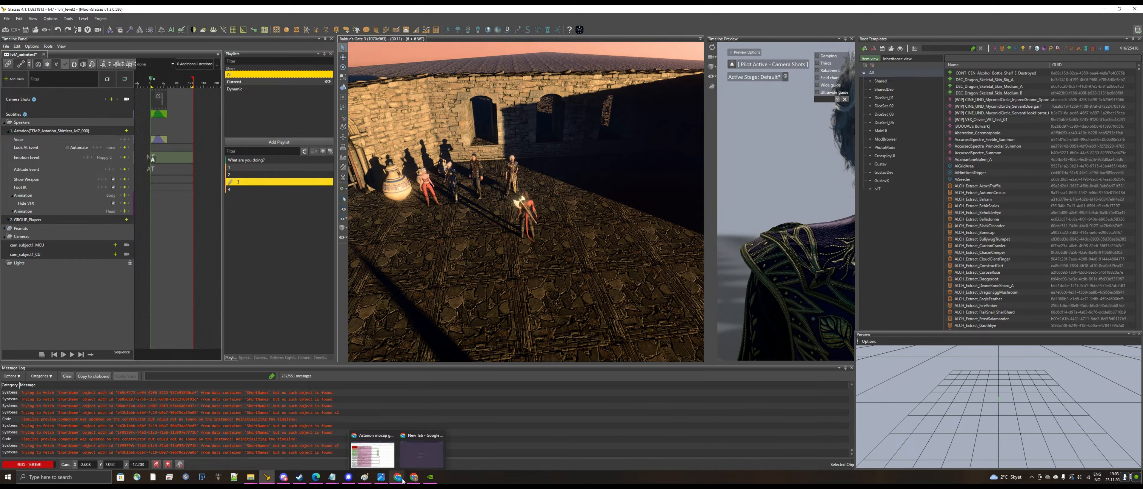
click(381, 450)
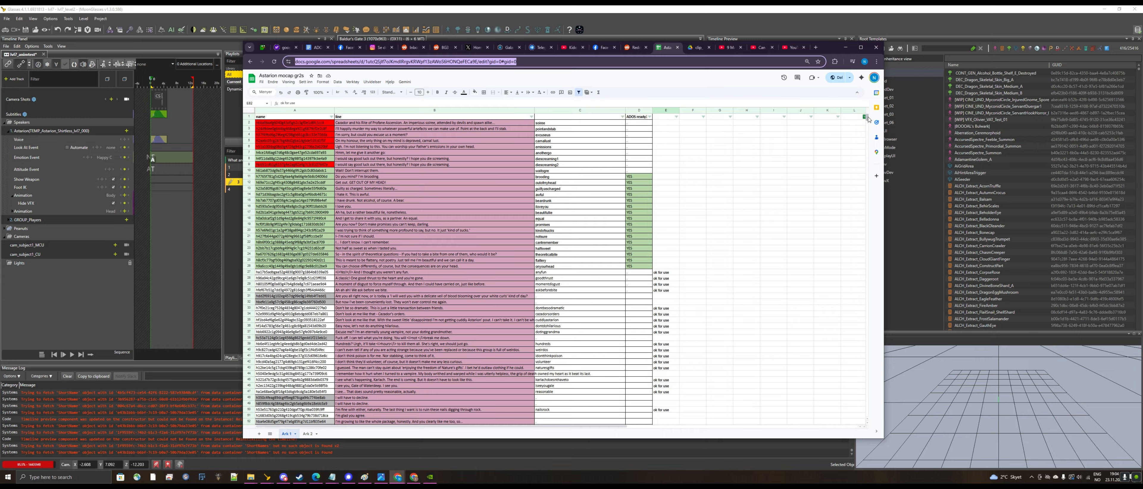
drag(866, 118, 867, 419)
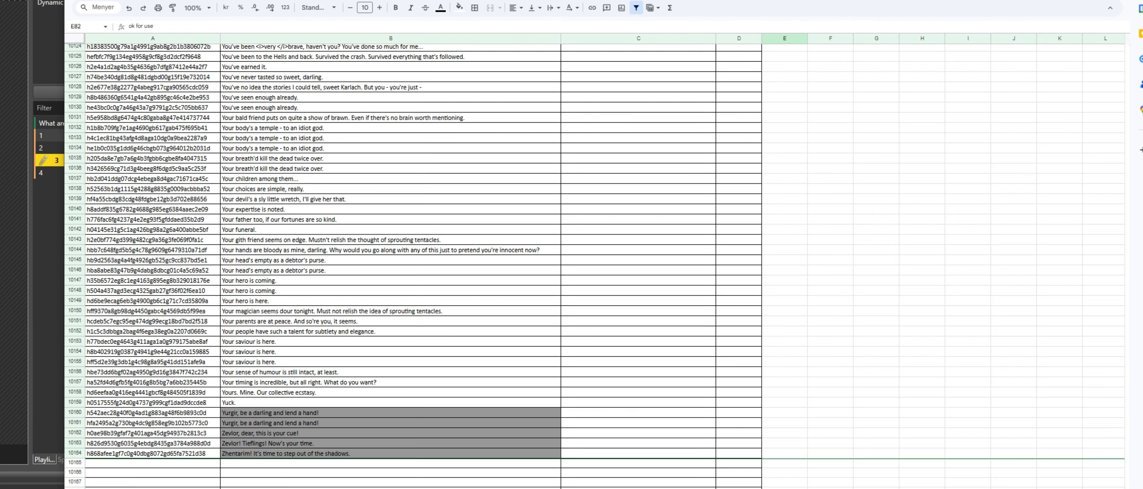
click(152, 454)
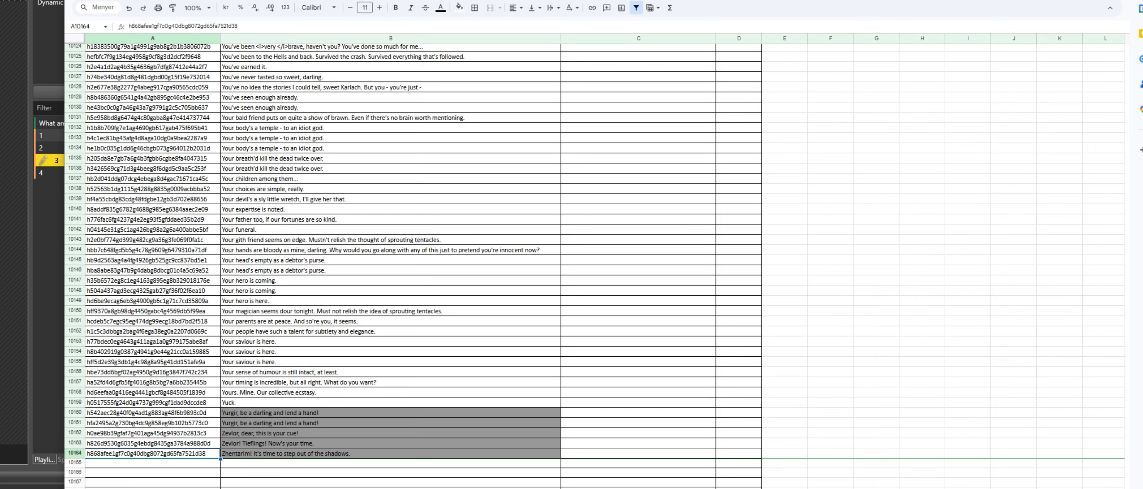
drag(1126, 487, 1127, 46)
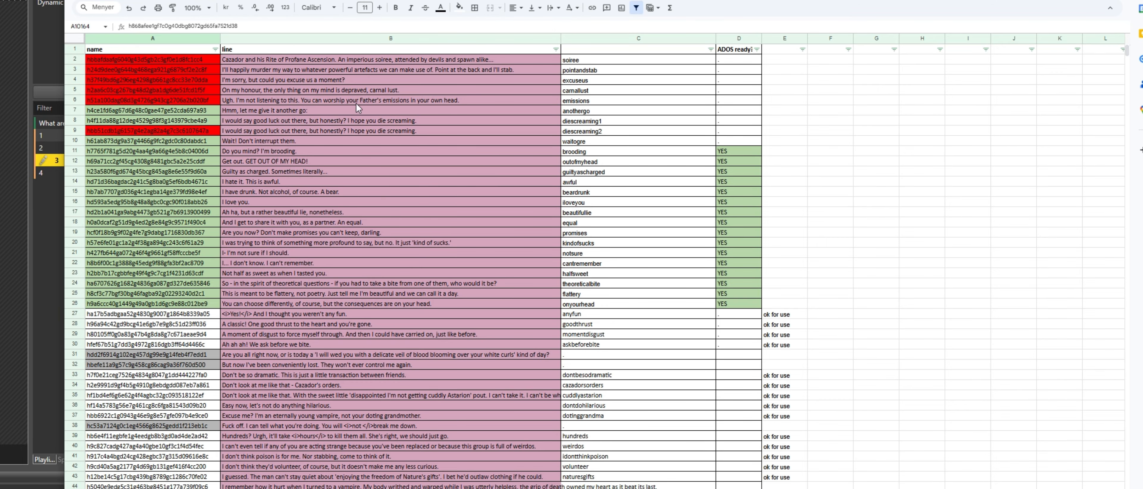
click(426, 233)
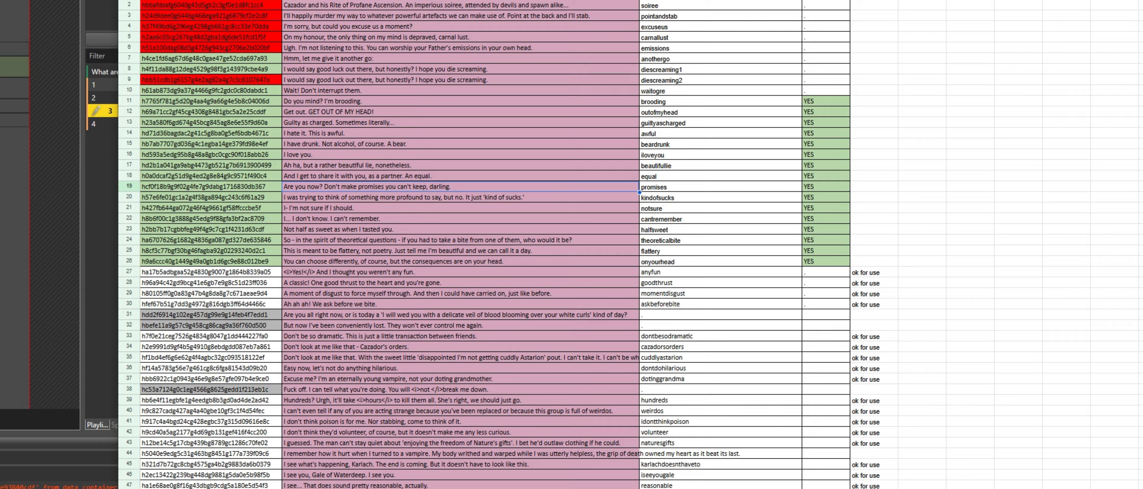
Locate TESTANIMATION.gr2 in the level's Timeline\Generated folder in File Explorer.
key(alt+Tab)
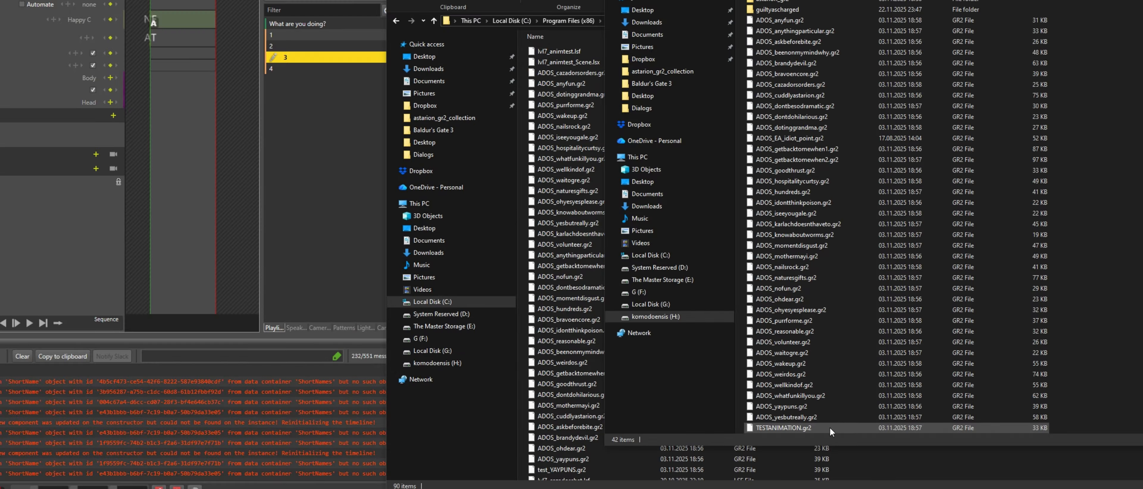
click(812, 429)
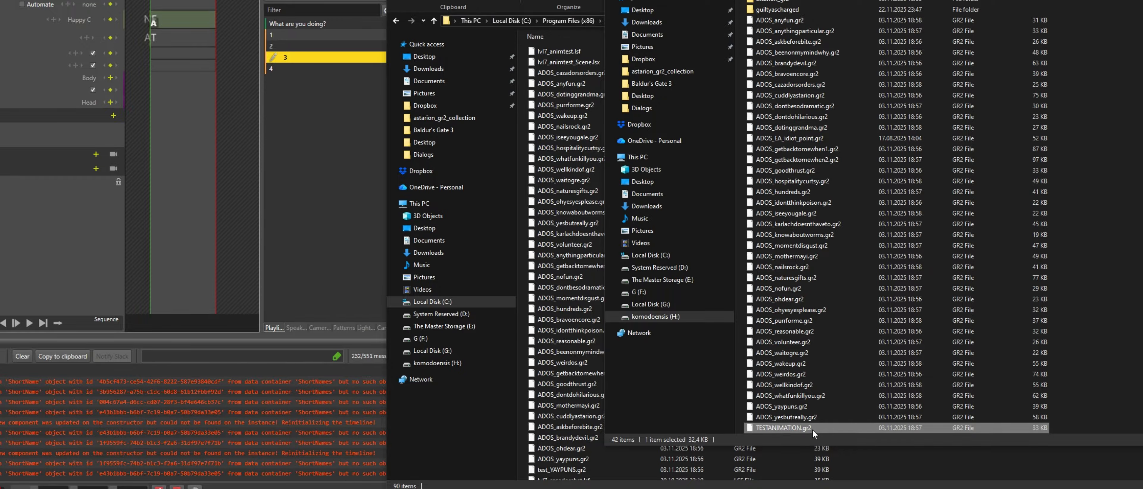
key(alt+Tab)
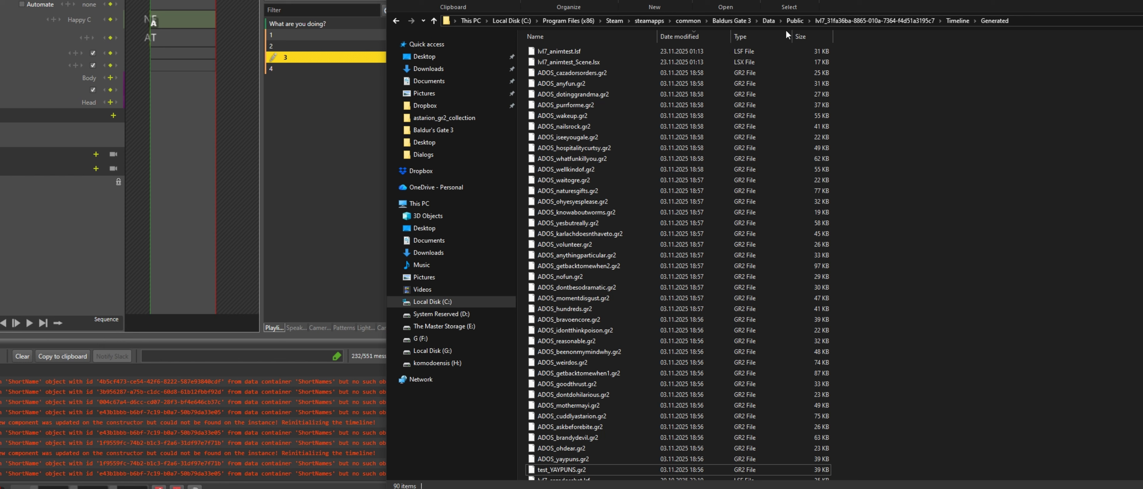
click(950, 22)
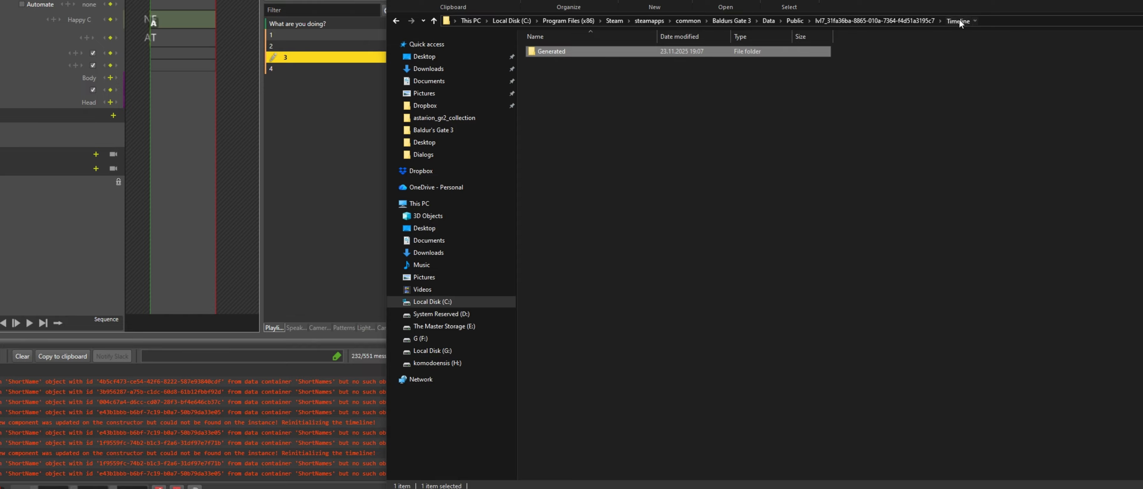
click(880, 156)
double_click(768, 51)
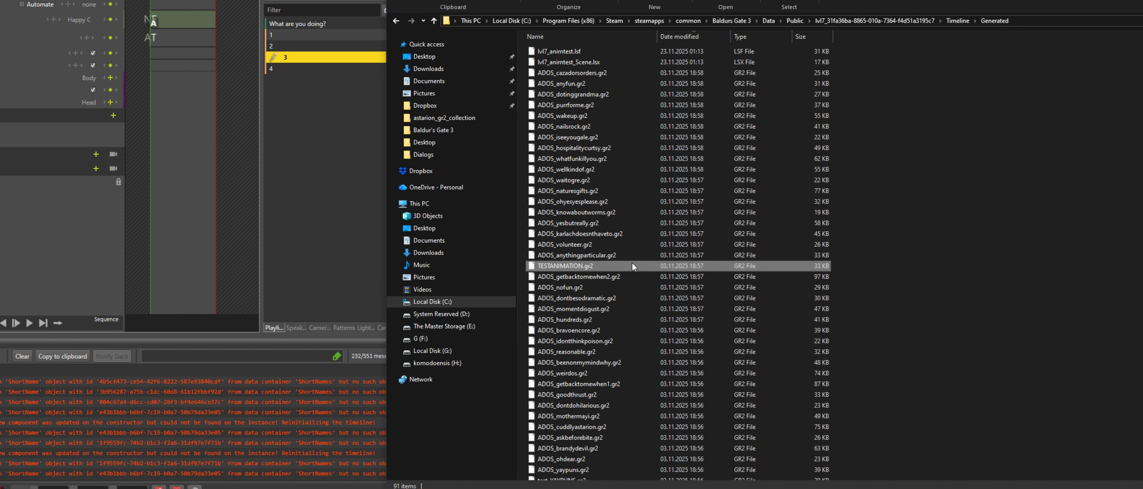
click(632, 266)
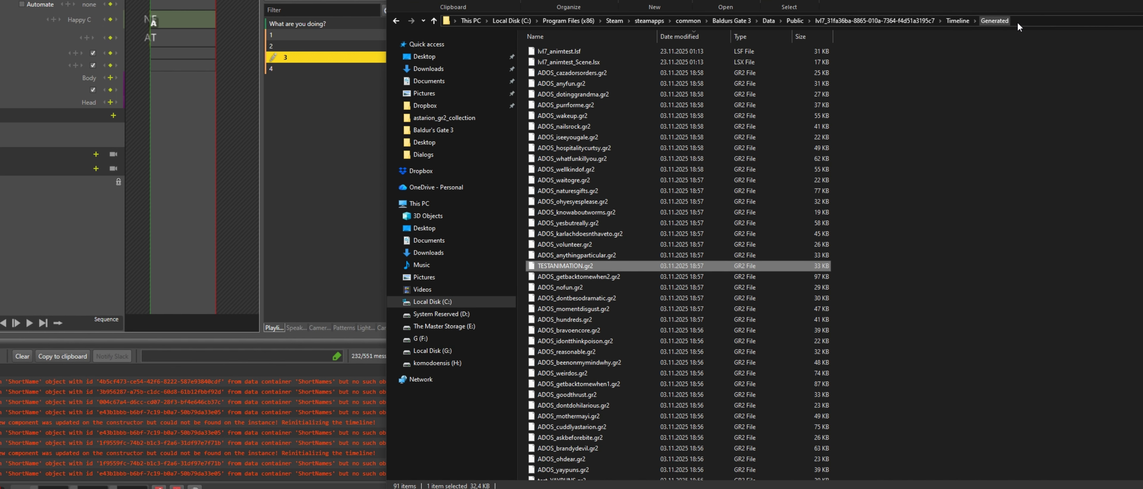
click(1032, 22)
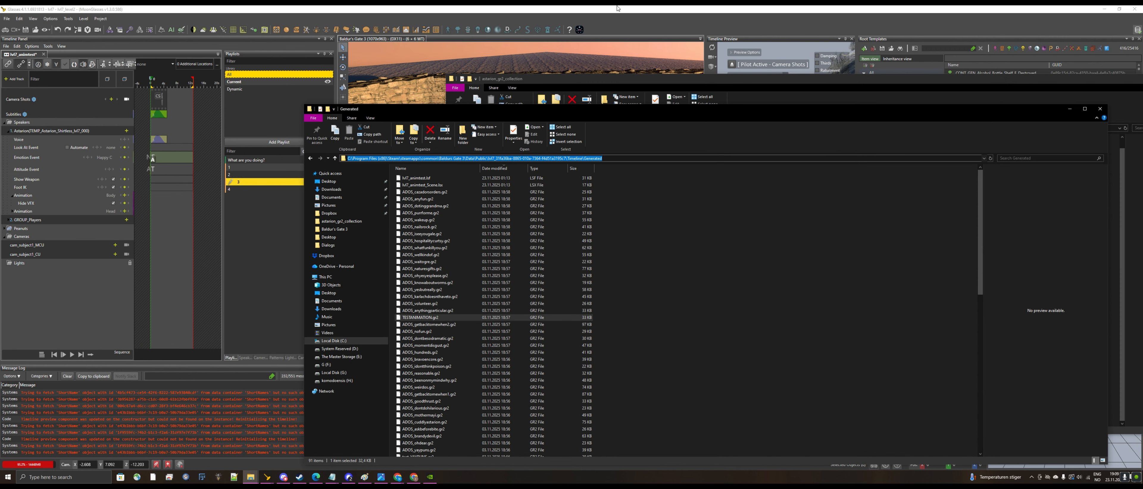
Back in the editor, close the timeline preview and timeline panels and open the Resource Manager.
key(alt+Tab)
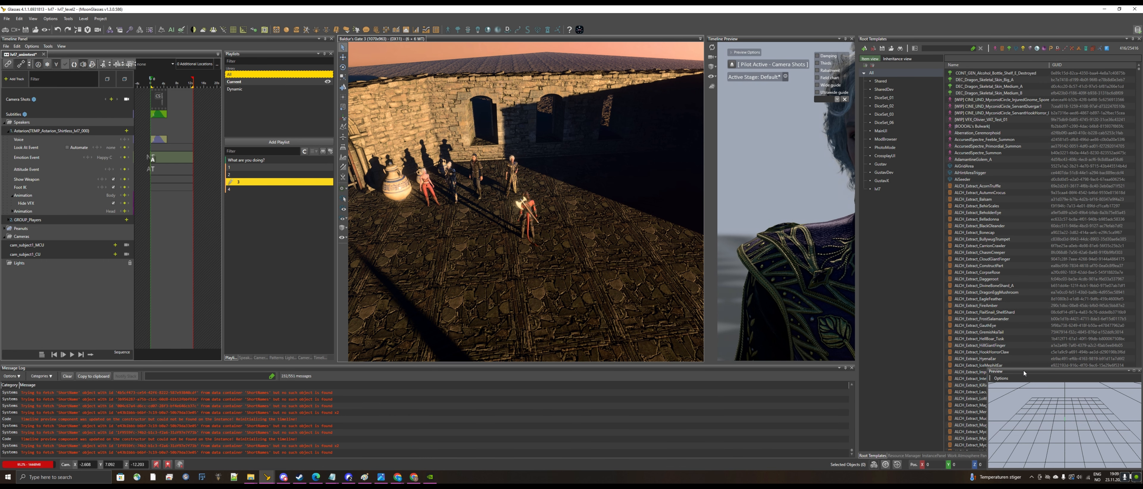
click(852, 39)
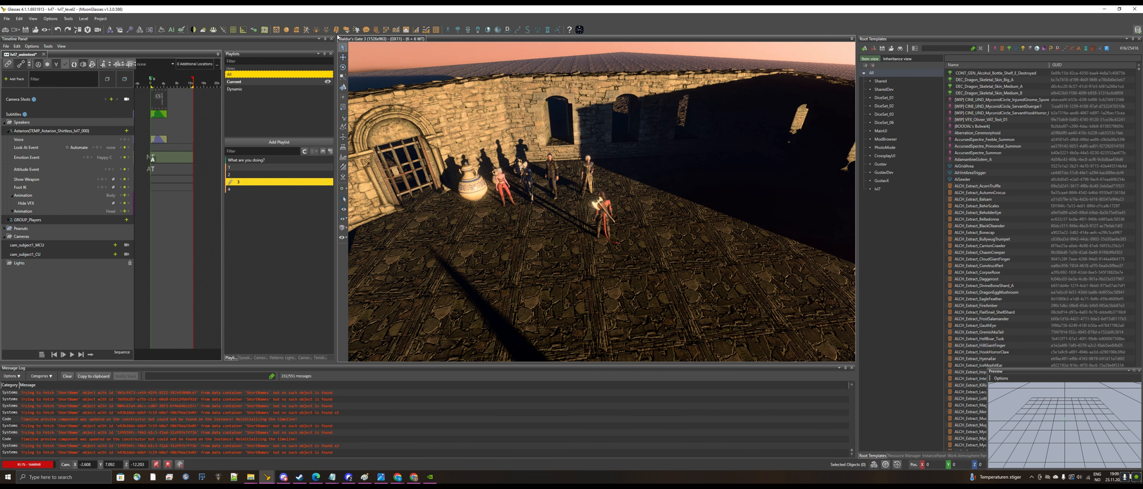
click(330, 38)
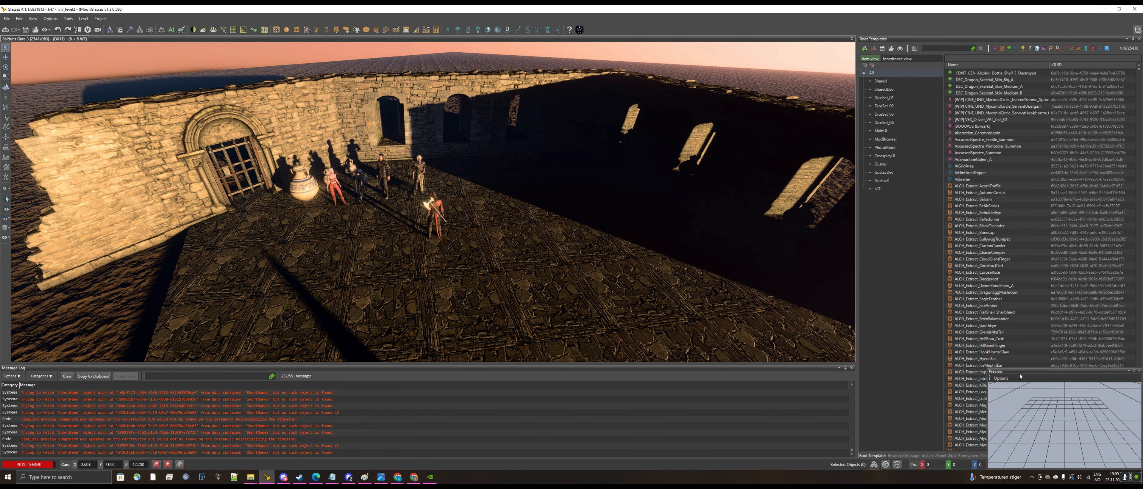
drag(1020, 371, 632, 268)
drag(856, 283, 669, 341)
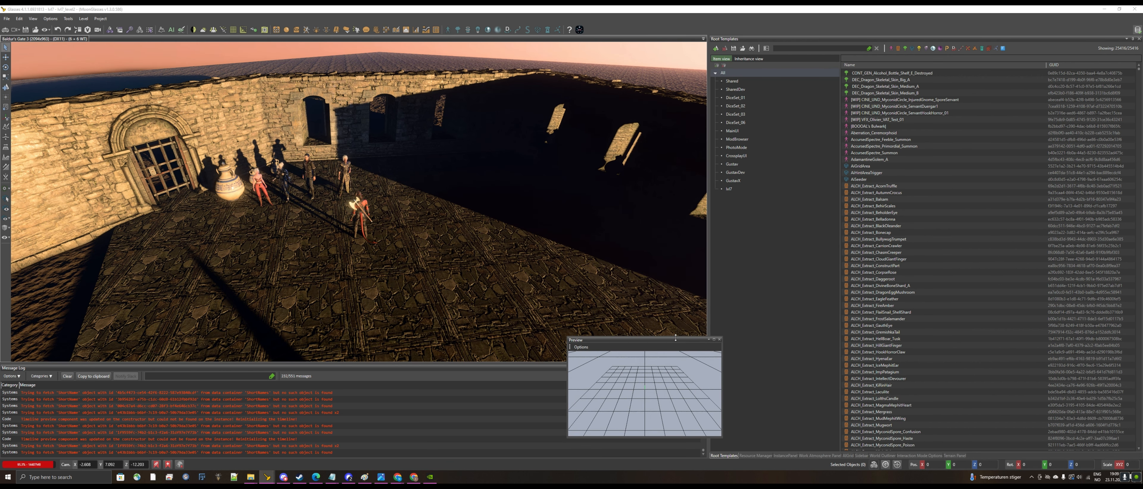
click(755, 456)
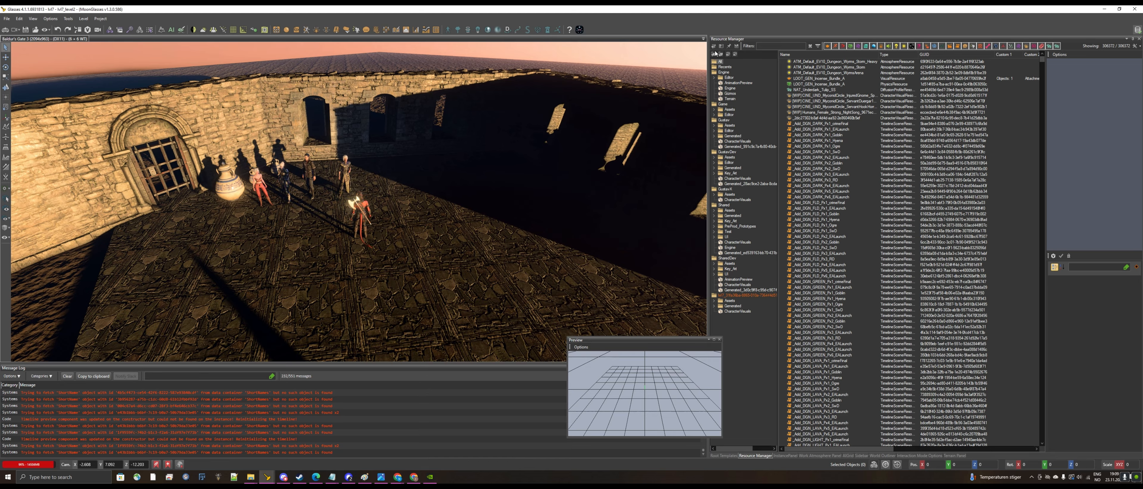
Add TESTANIMATION.gr2 as an Animation resource to the lvl7_31fa36ba package, accepting the missing-mapping confirmation.
click(746, 296)
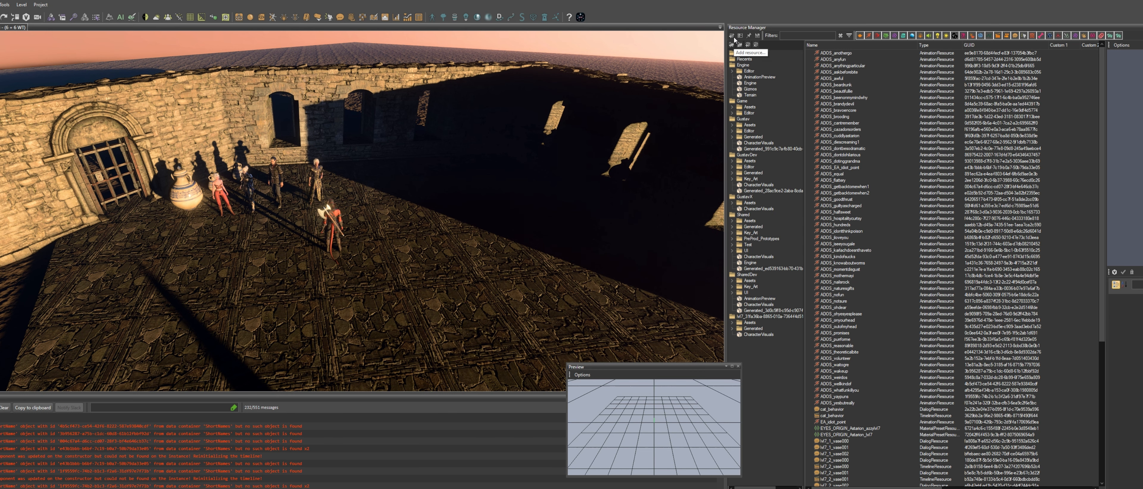
click(380, 78)
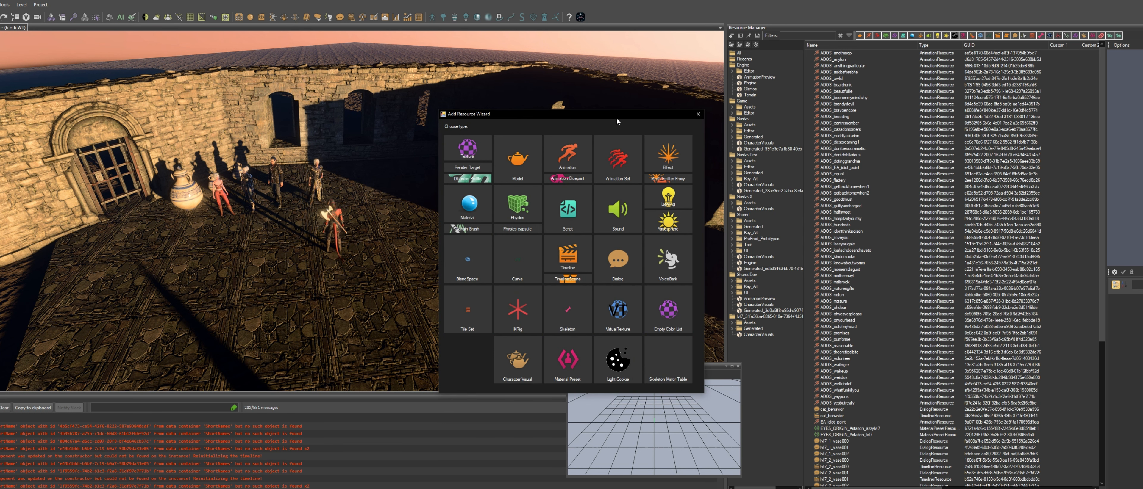
click(566, 154)
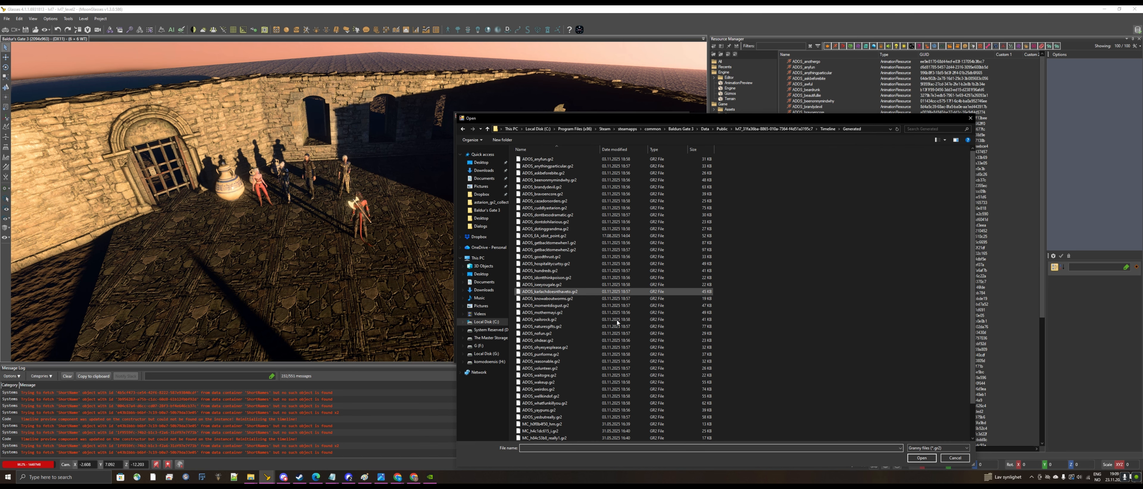
scroll(562, 412, down, 2)
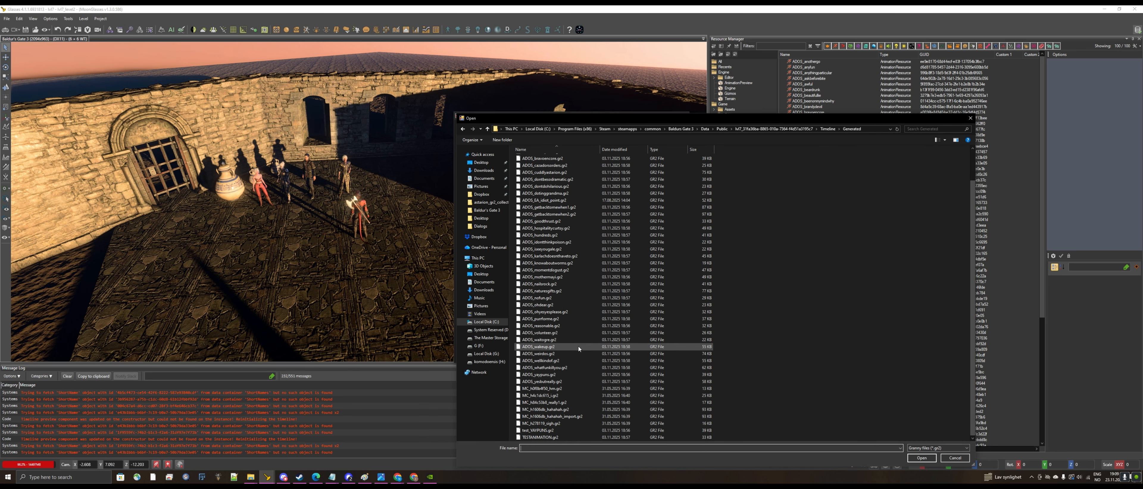
double_click(548, 439)
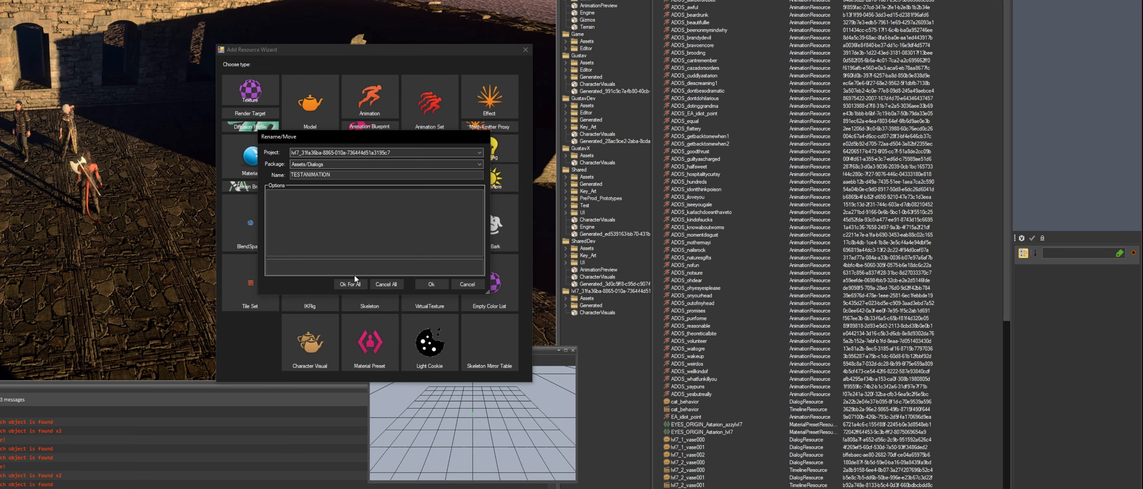
click(354, 281)
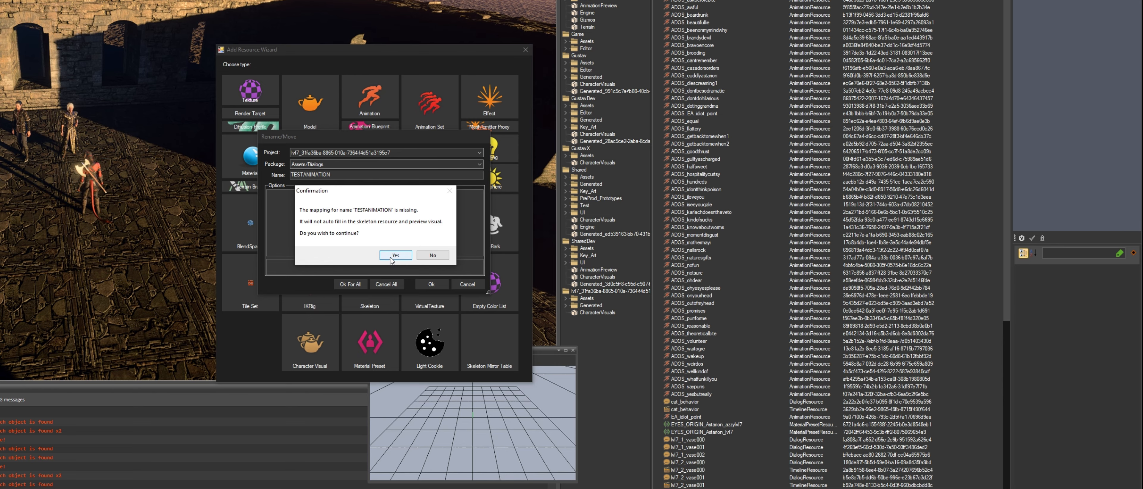
click(391, 258)
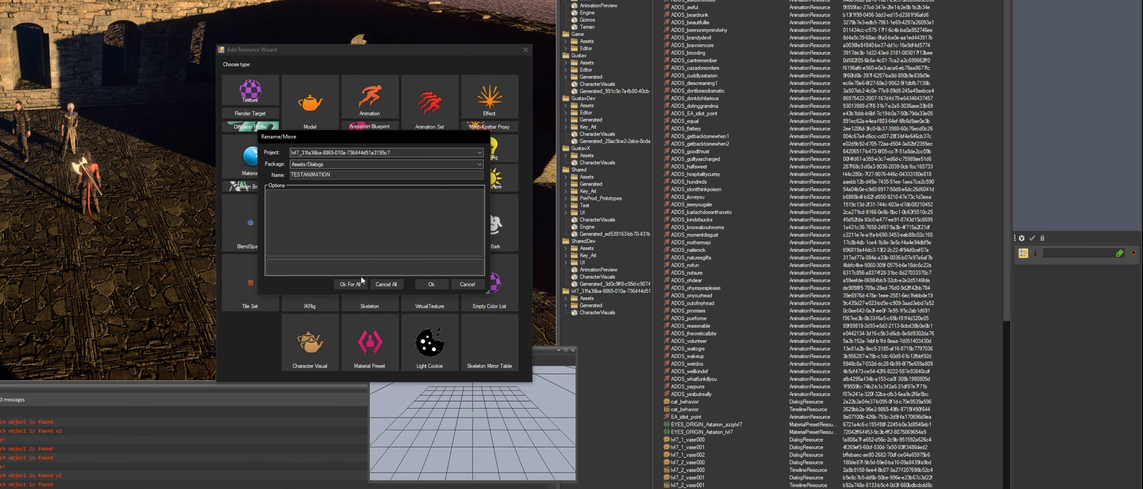
click(350, 284)
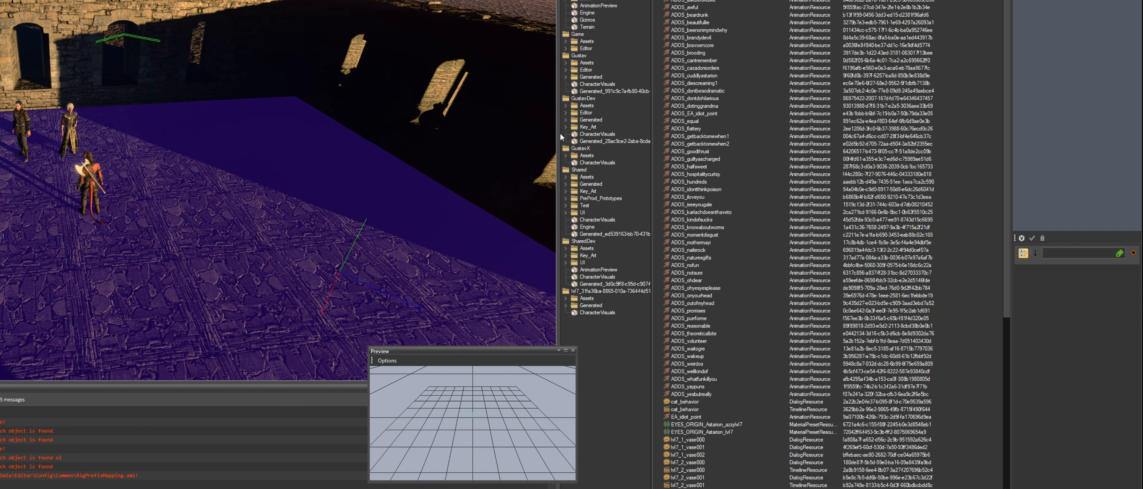
Resize the Resource Manager panels and columns to show the full resource list and the properties pane.
drag(560, 133, 383, 157)
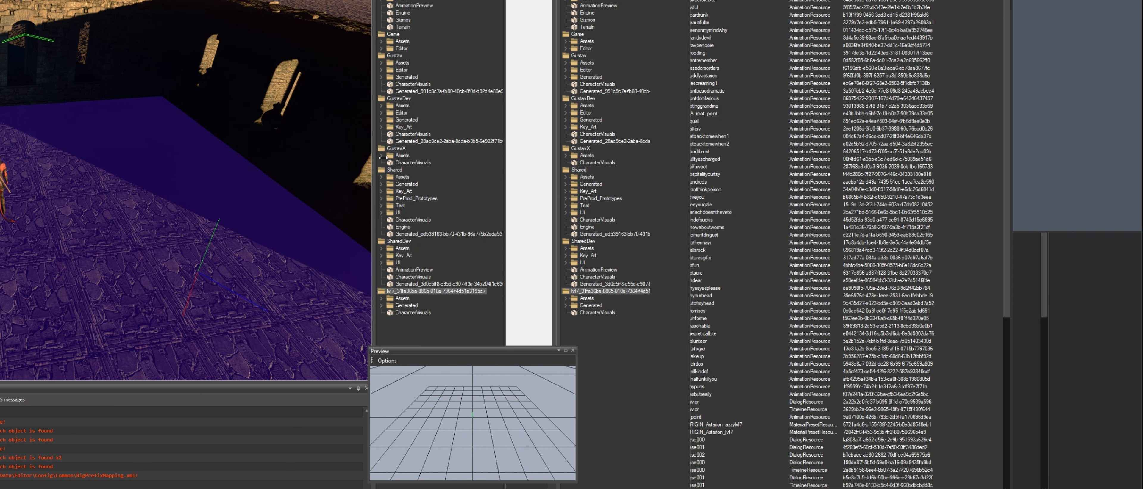
drag(472, 349, 261, 323)
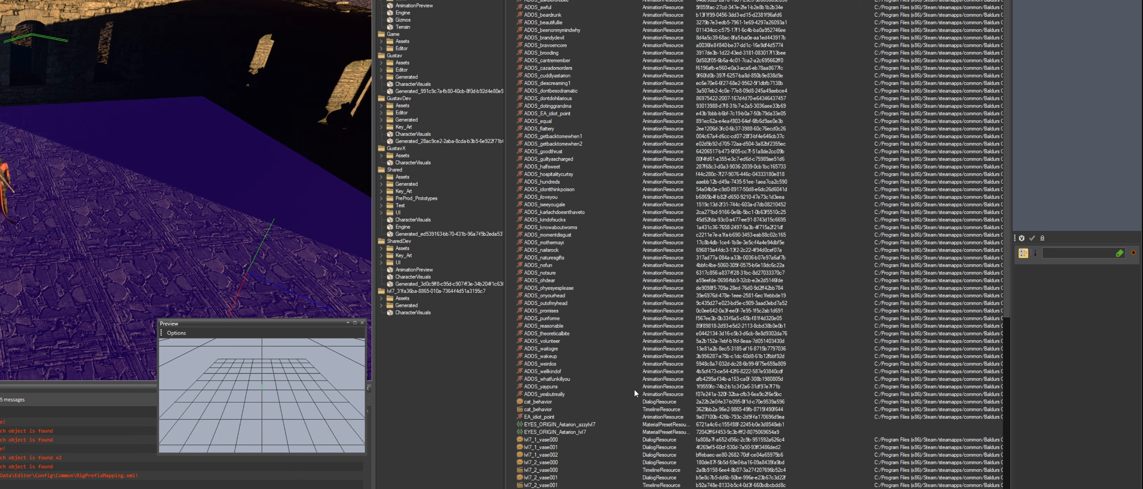
scroll(605, 365, down, 11)
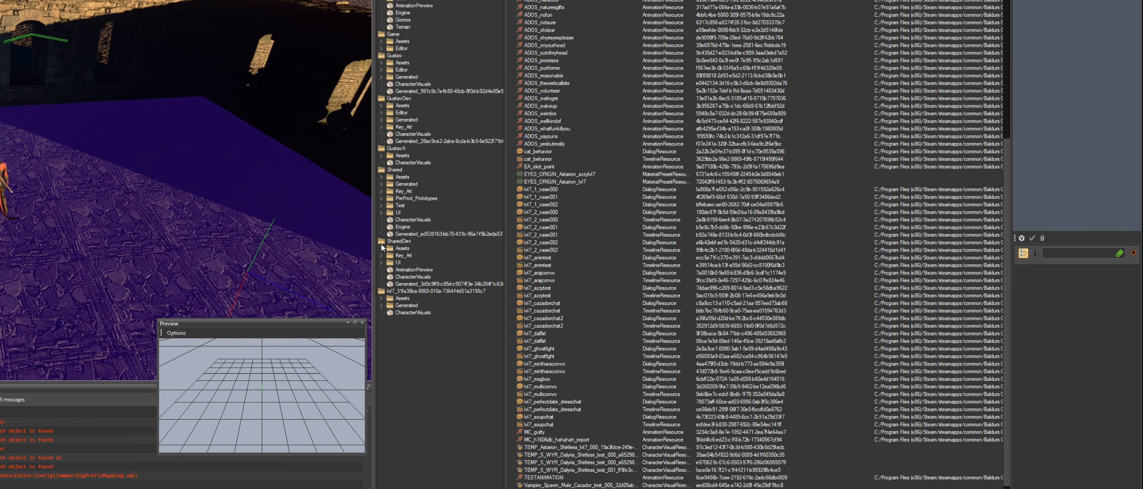
drag(323, 324, 84, 306)
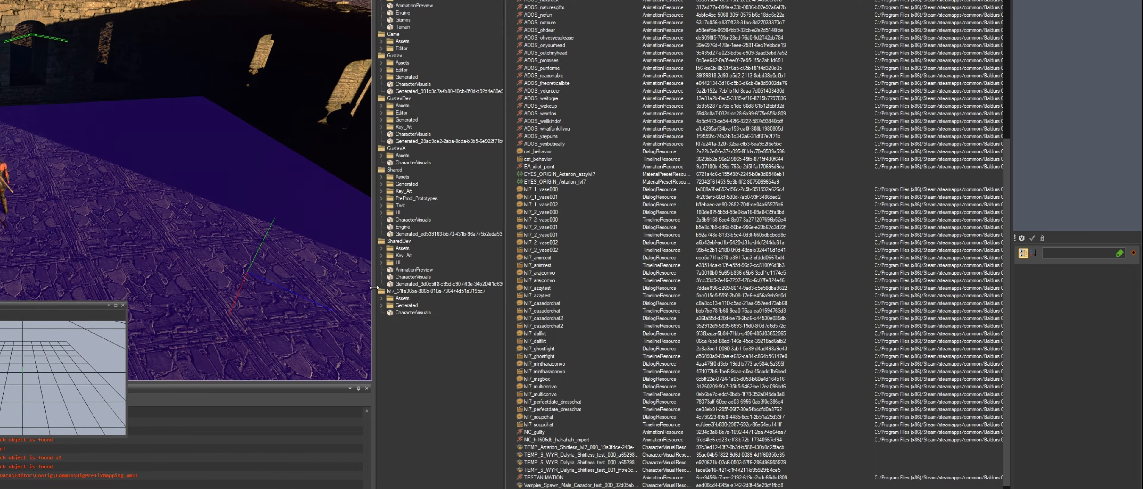
drag(374, 287, 169, 289)
click(395, 478)
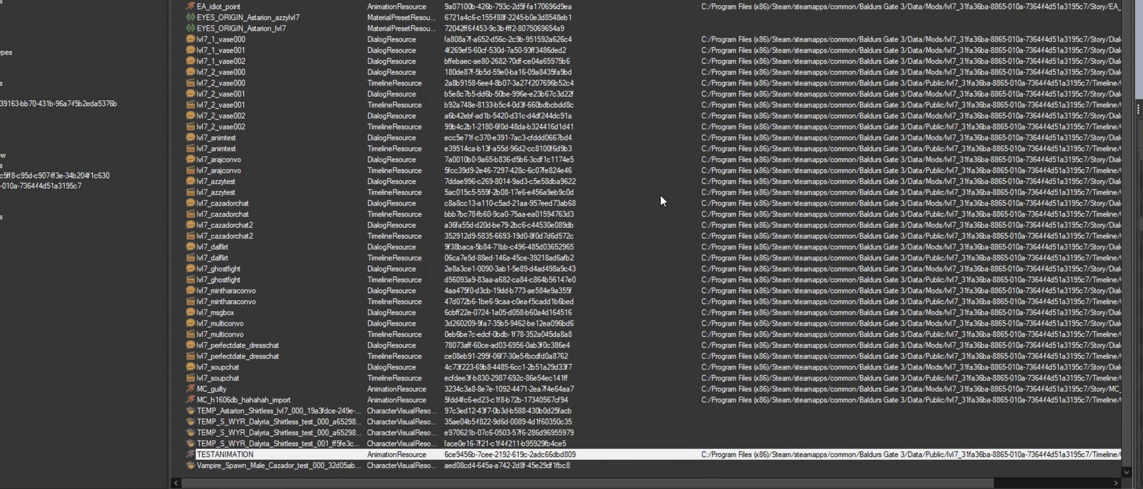
drag(1134, 196, 660, 195)
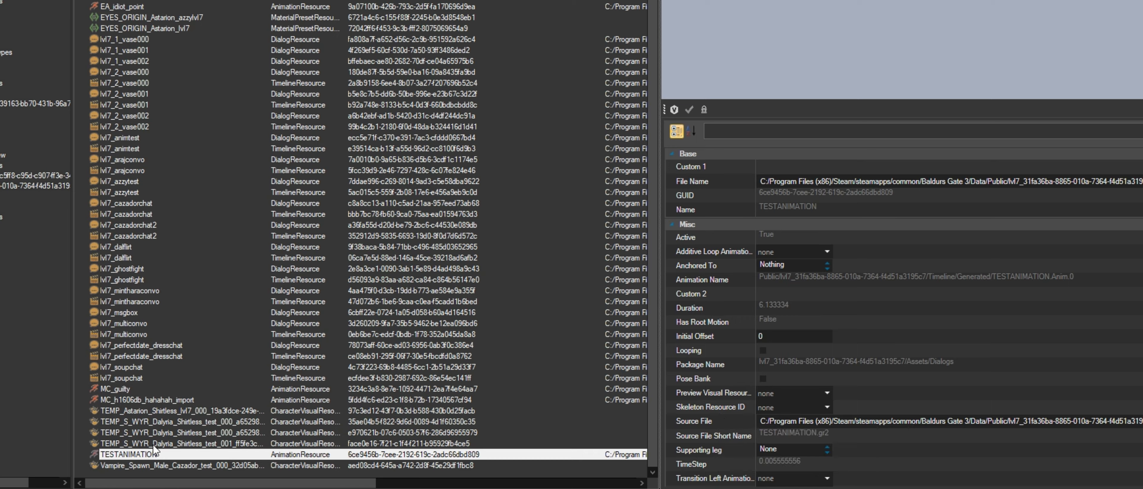
Compare the properties of the MC_guilty and ADOS_wakeup animations, including their Preview Visual Resource.
click(164, 390)
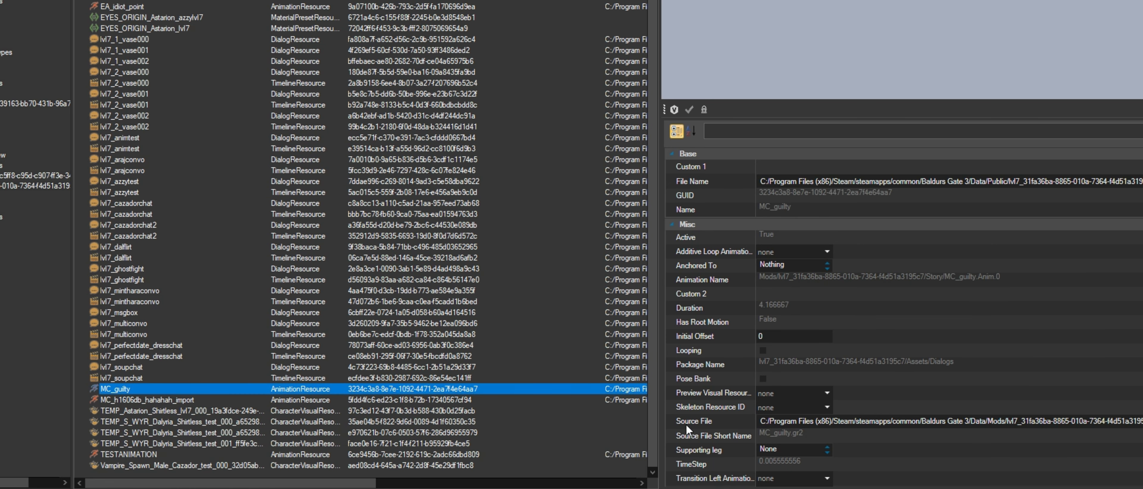
click(133, 1)
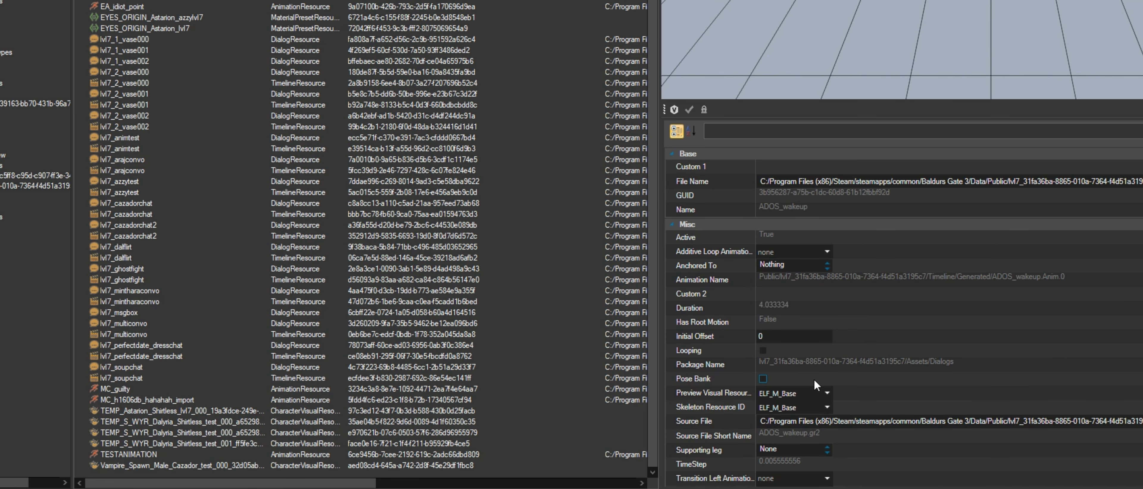
click(803, 394)
key(ctrl+c)
Set the TESTANIMATION resource's Preview Visual Resource and Skeleton Resource ID to ELF_M_Base.
click(167, 455)
click(786, 393)
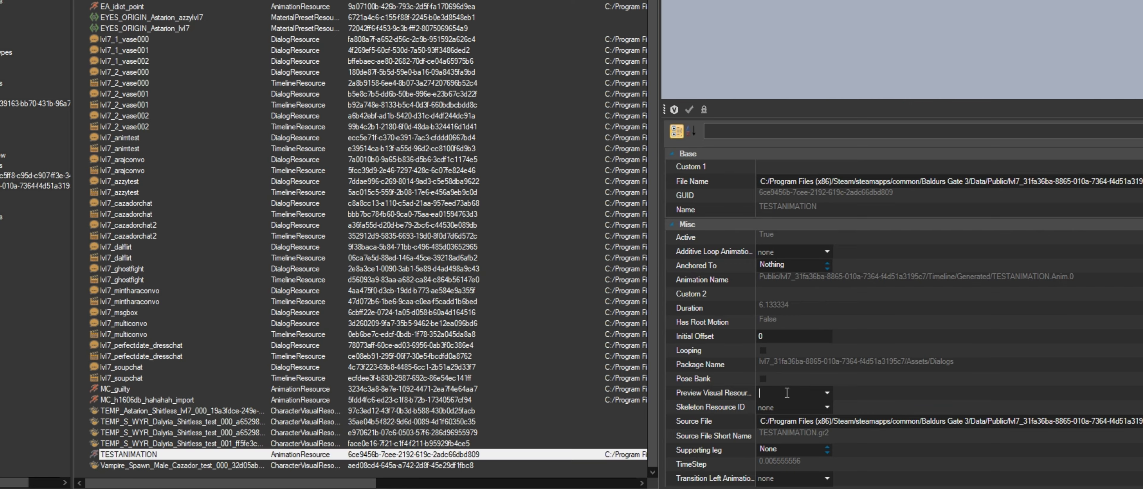
click(827, 394)
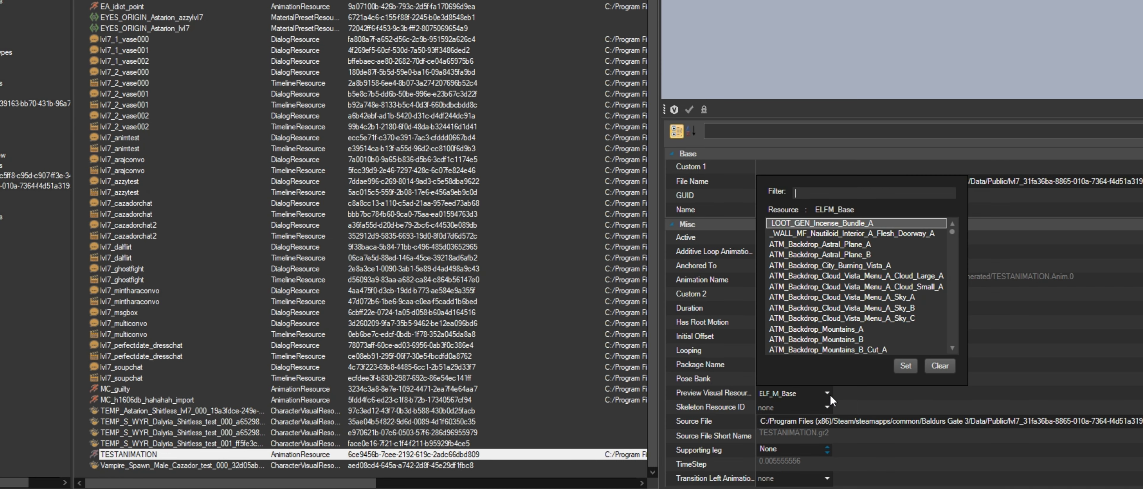
click(828, 394)
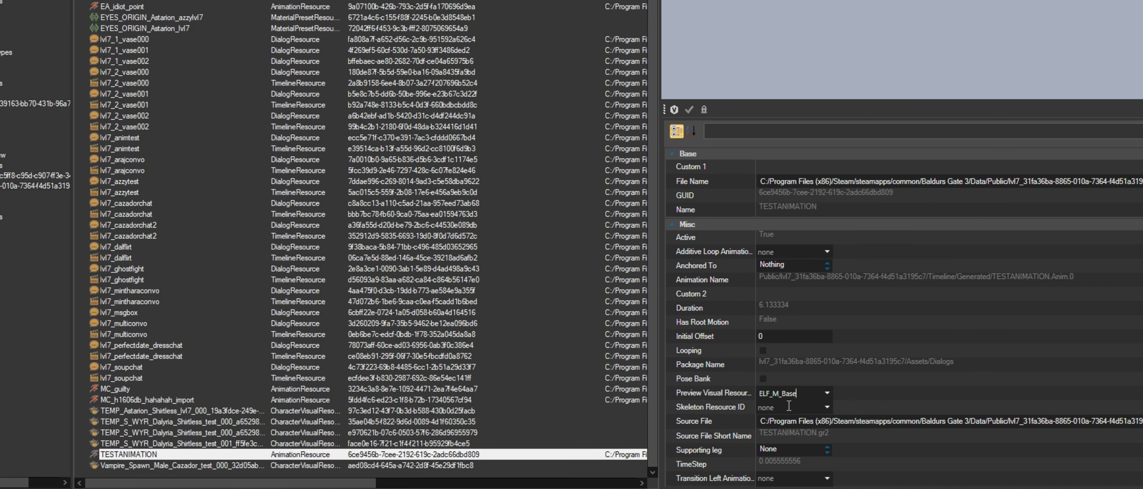
key(ctrl+v)
click(806, 394)
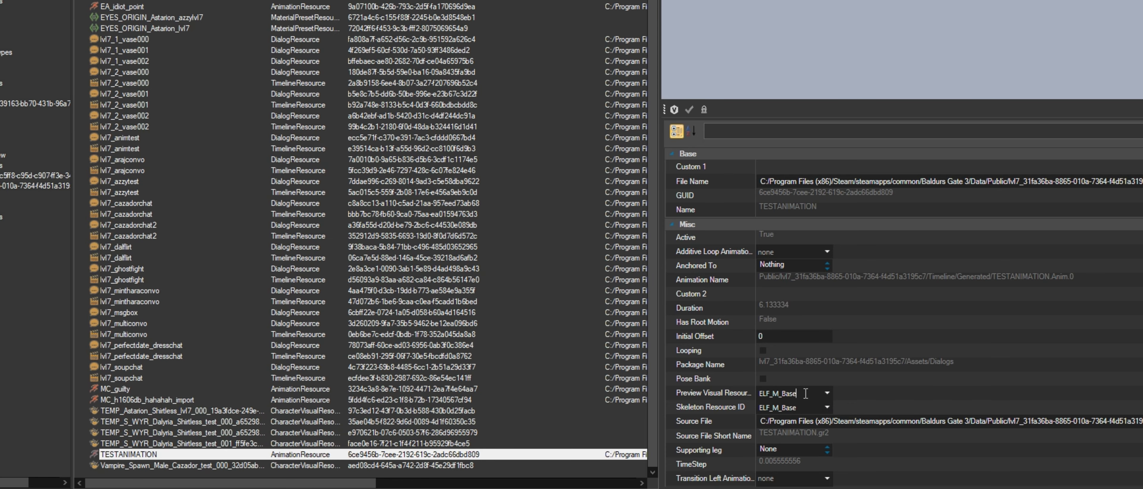
click(381, 454)
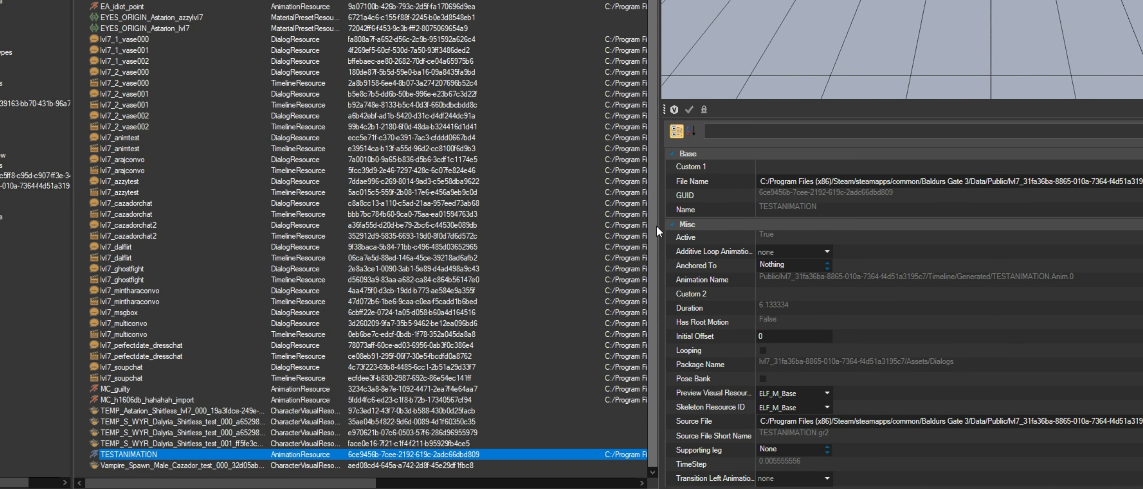
drag(660, 233, 1126, 231)
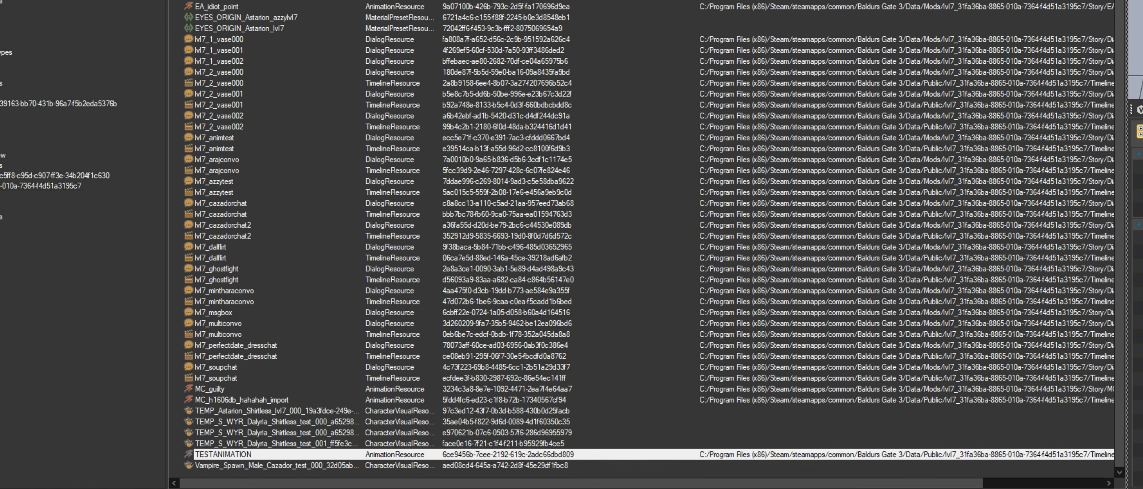
drag(0, 85, 800, 95)
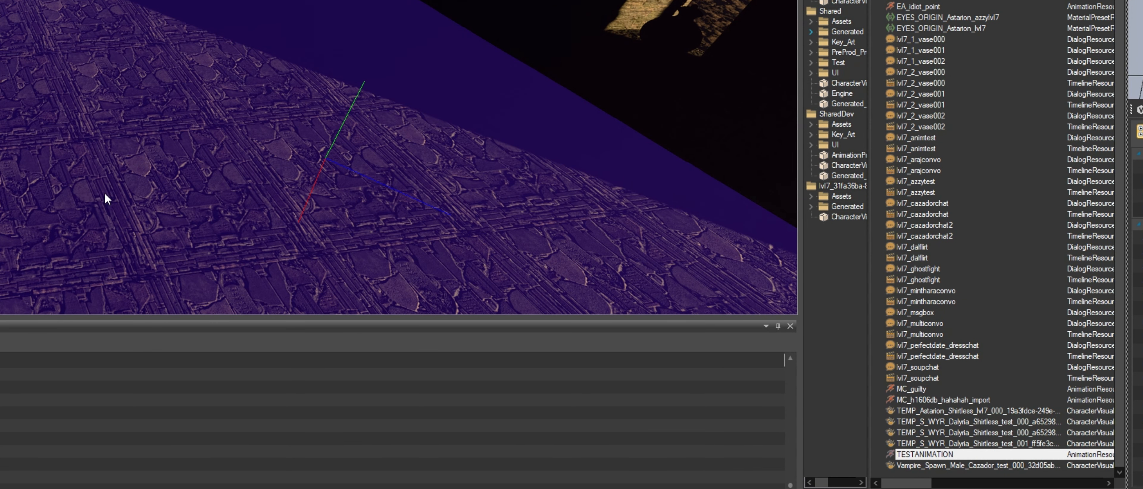
drag(1135, 1, 706, 275)
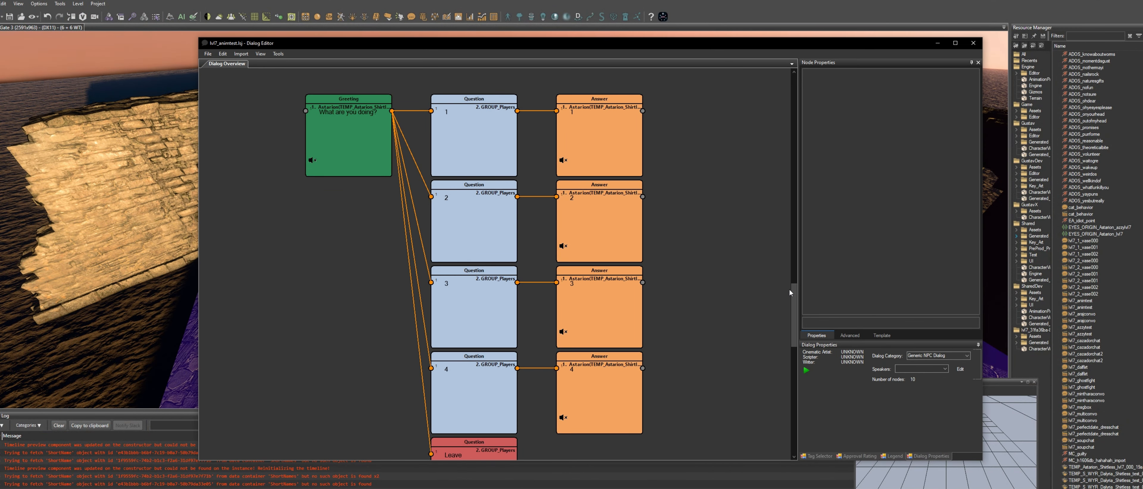
scroll(791, 288, down, 1)
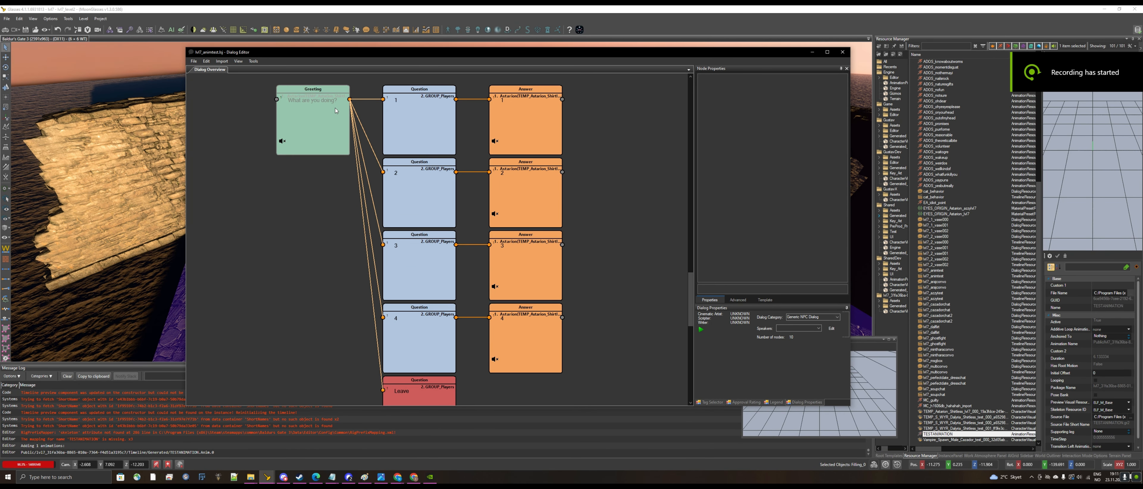
Try to open the lvl7_animtest dialog's timeline from the Dialog Editor tools.
click(254, 62)
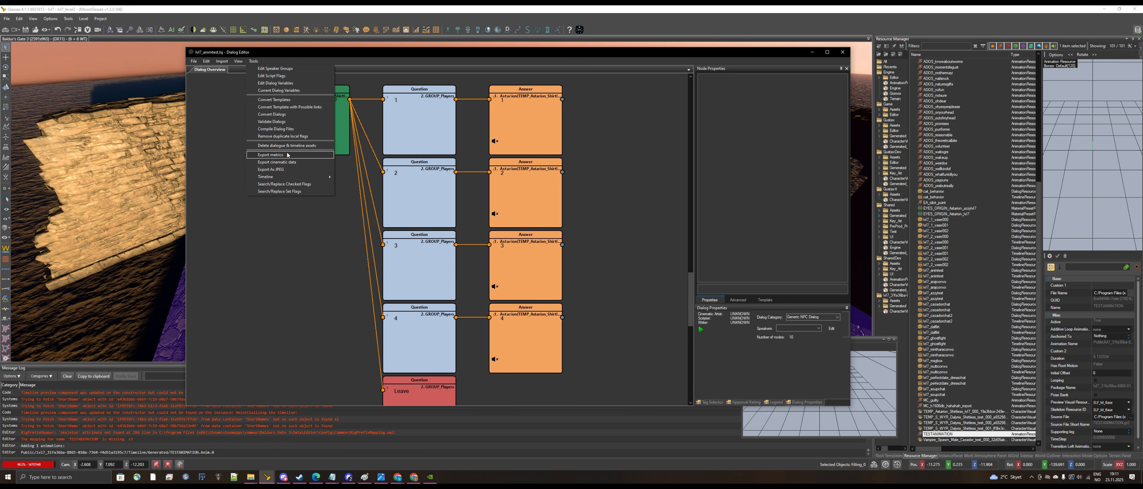
mouse_move(303, 181)
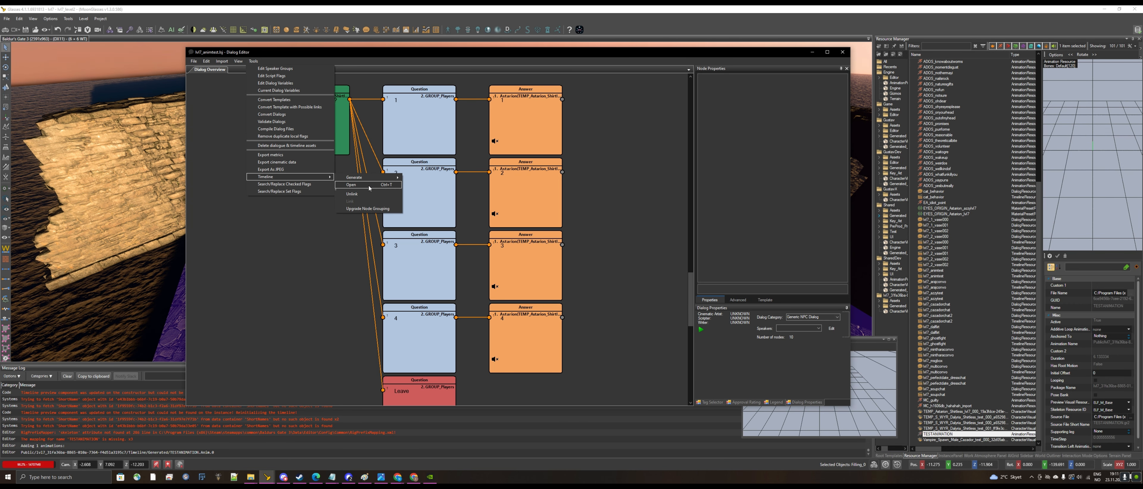
click(355, 189)
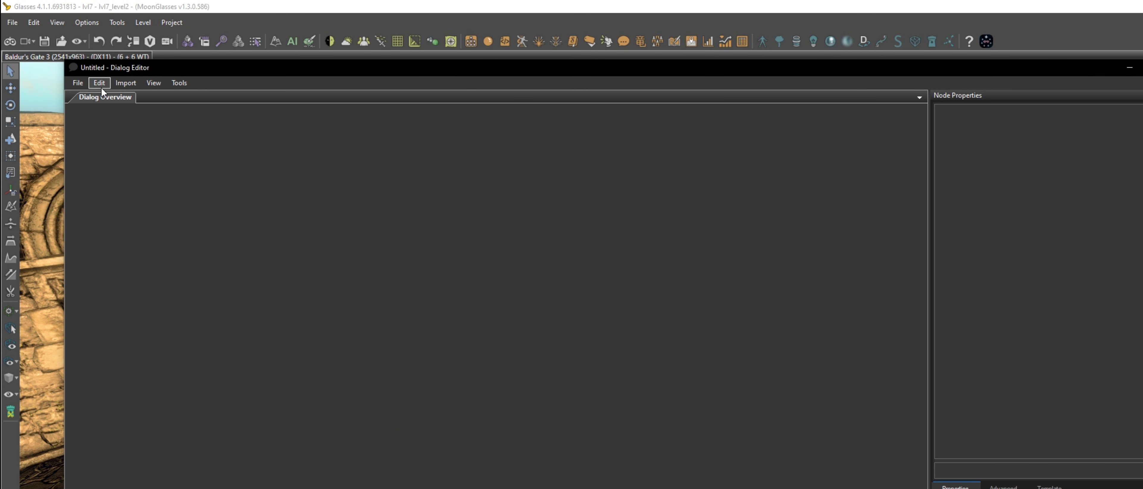
Reopen lvl7_animtest.lsj in the Dialog Editor and open its timeline.
click(93, 85)
mouse_move(84, 84)
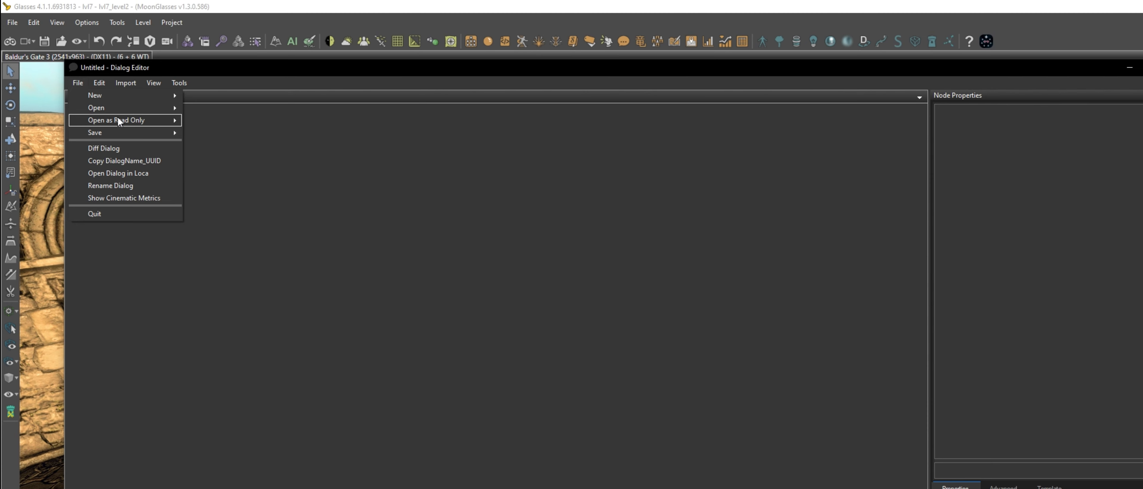
mouse_move(121, 111)
click(529, 136)
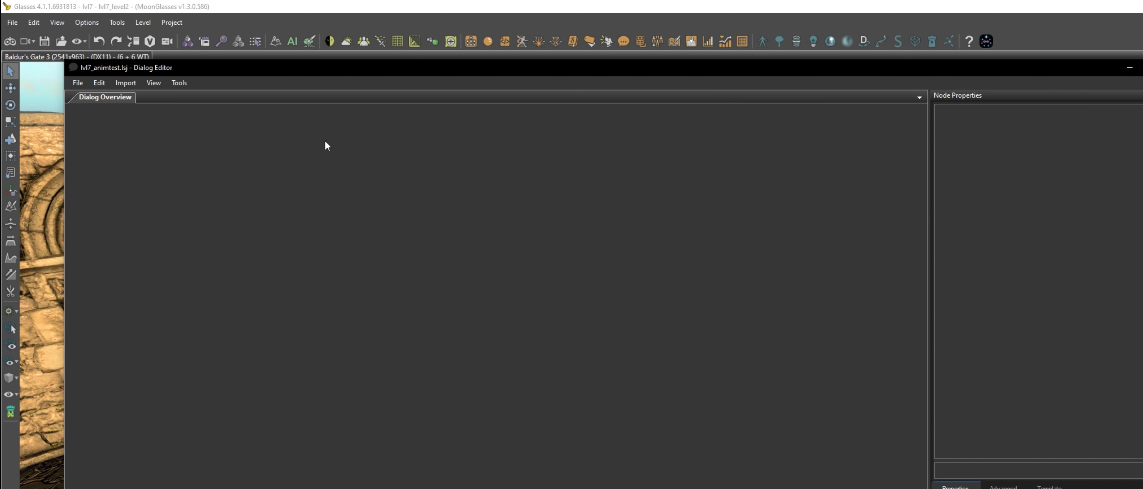
click(178, 83)
mouse_move(263, 284)
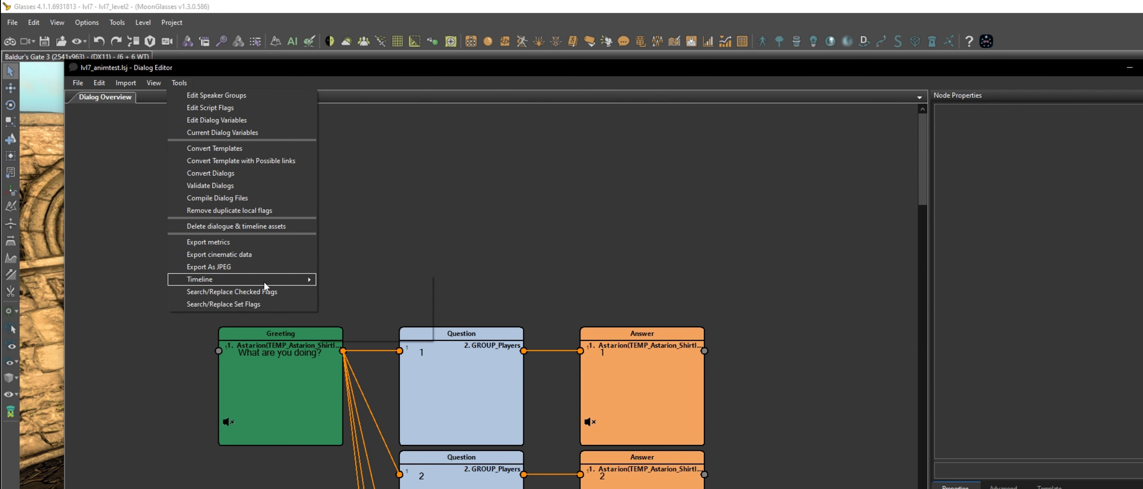
click(393, 295)
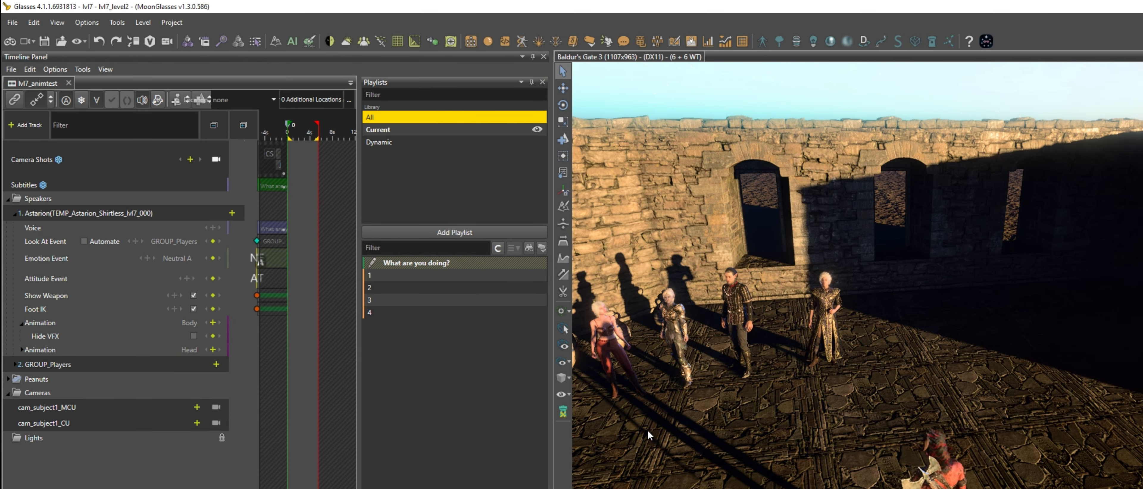
Add TESTANIMATION as Astarion's body animation on dialog node 1 and extend the node's timeline to about 6 s.
drag(552, 449, 628, 446)
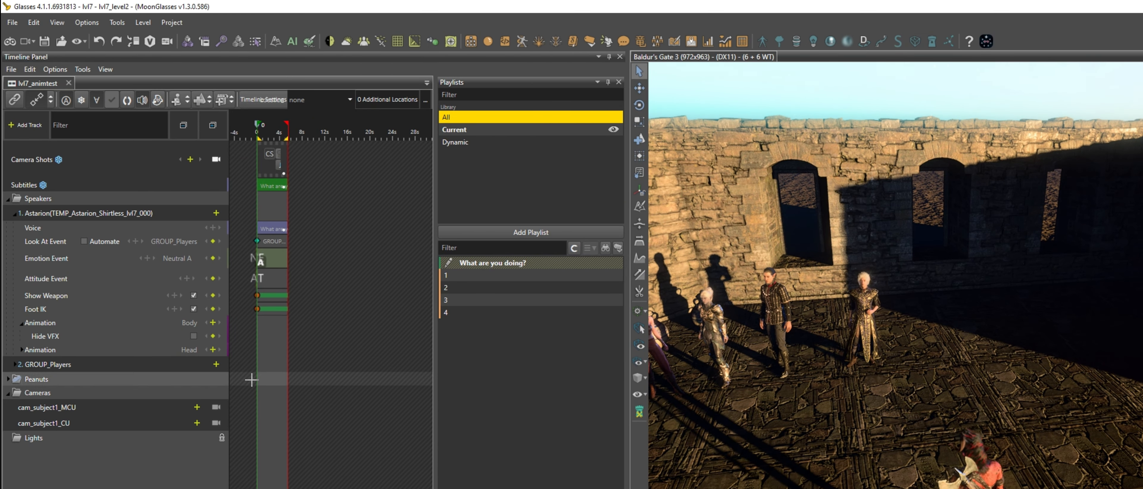
click(459, 276)
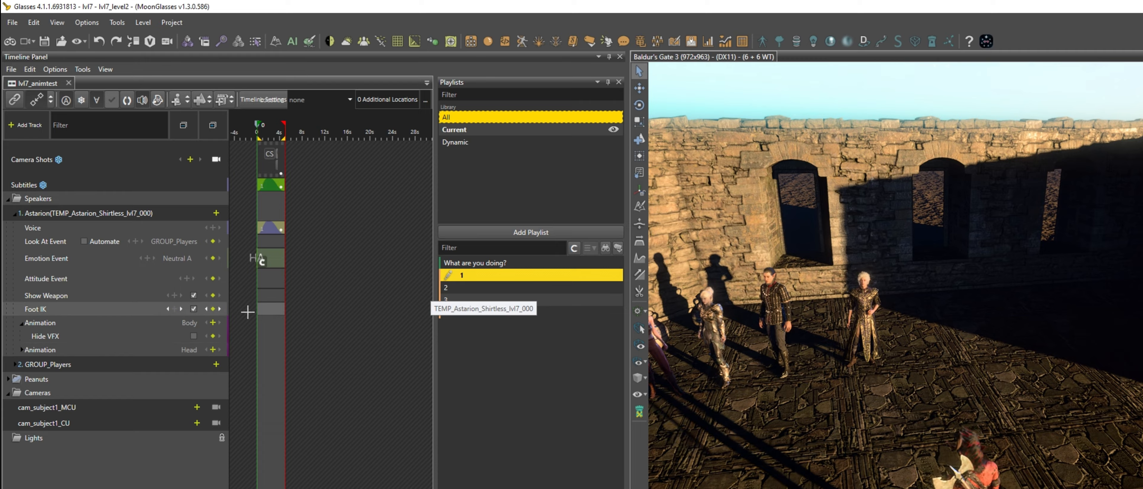
click(213, 323)
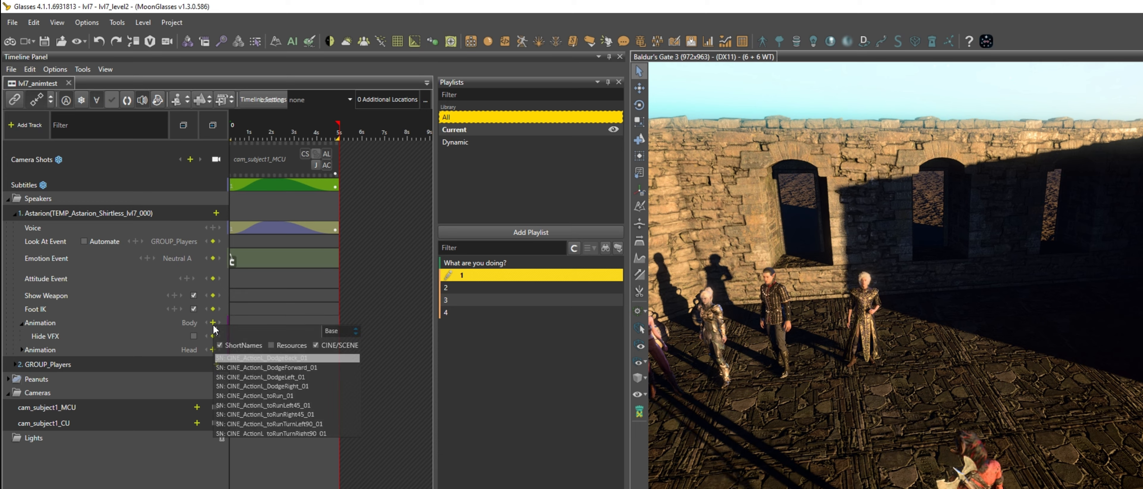
click(289, 349)
click(339, 349)
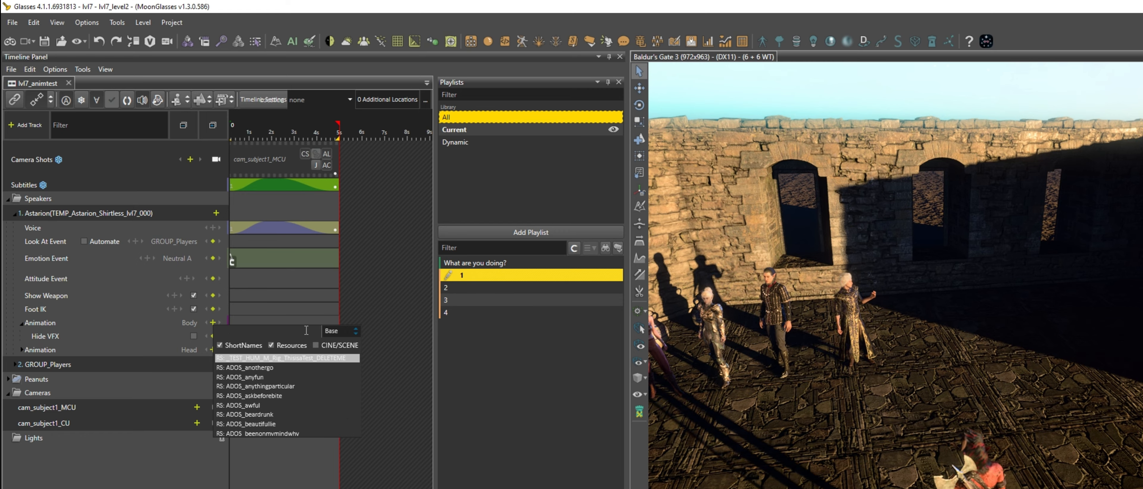
text(testa)
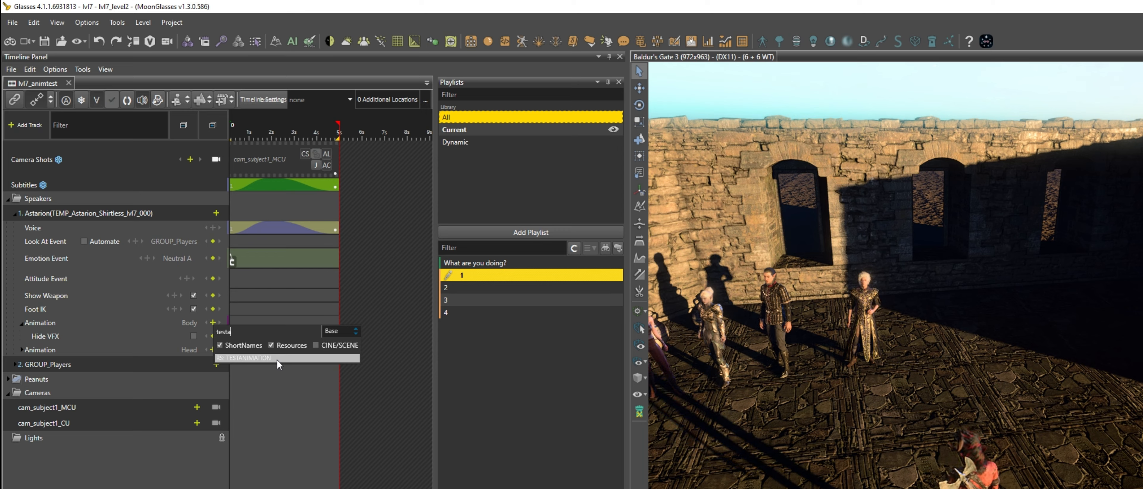
click(316, 345)
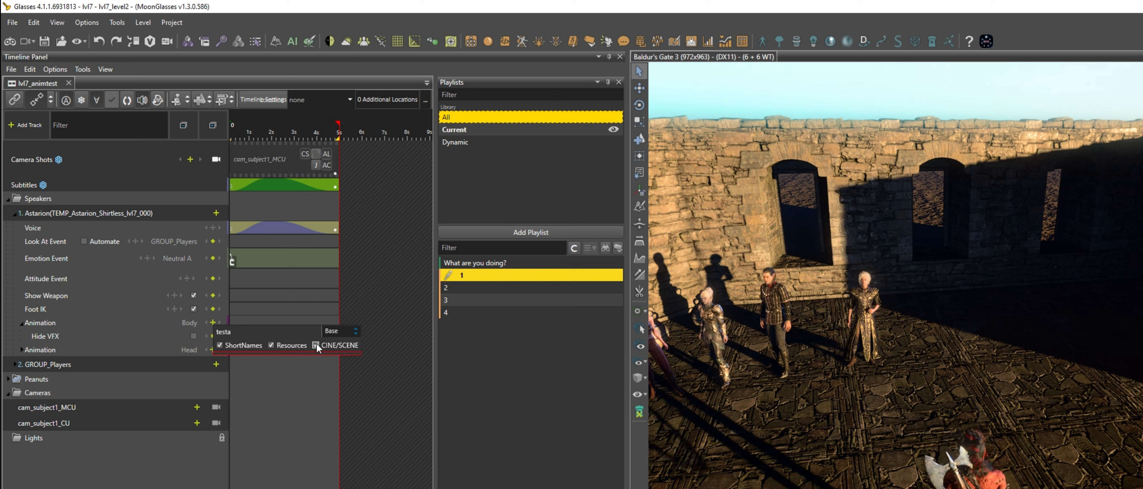
click(316, 345)
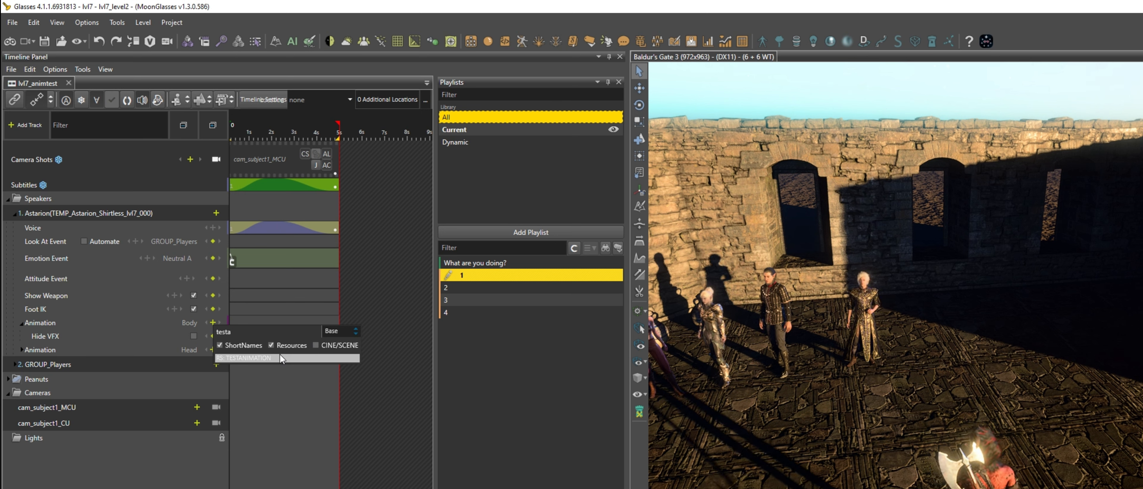
click(273, 358)
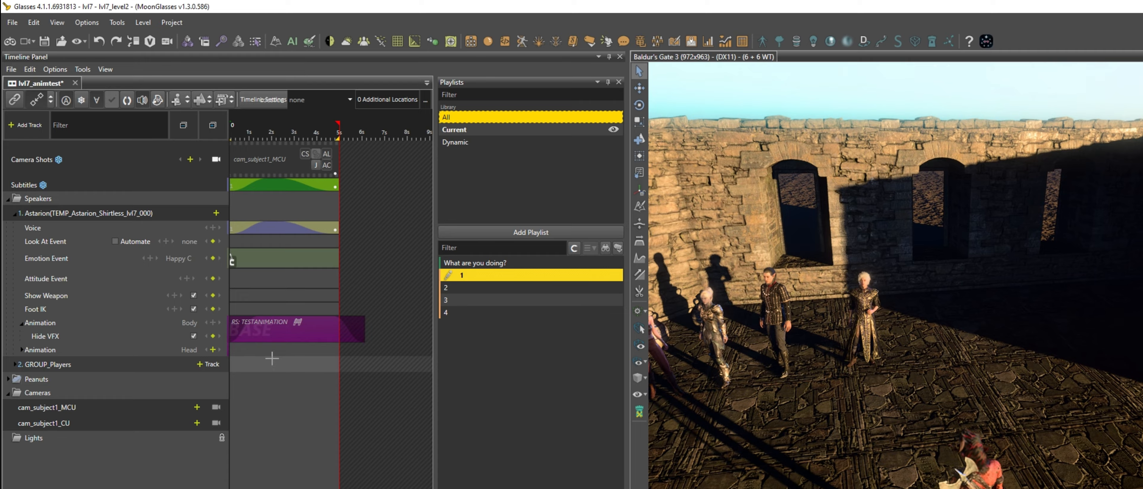
drag(338, 126, 363, 126)
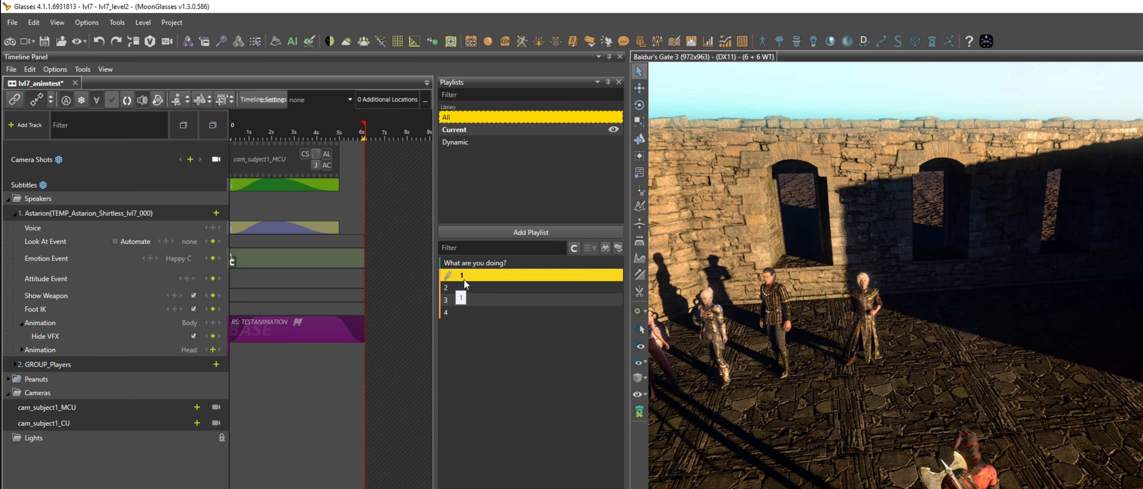
Add ADOS_EA_idiot_point as Astarion's body animation on dialog node 2.
click(454, 289)
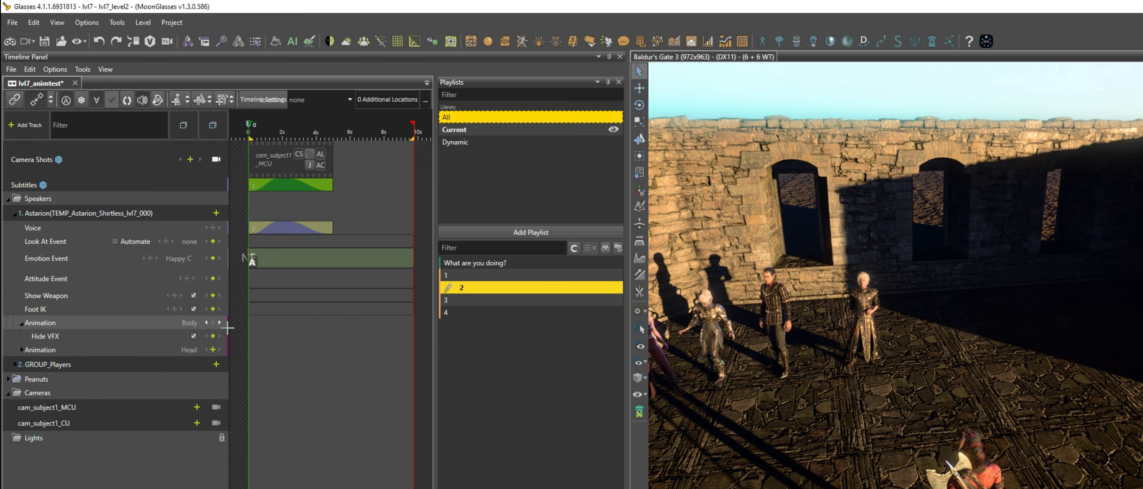
click(213, 323)
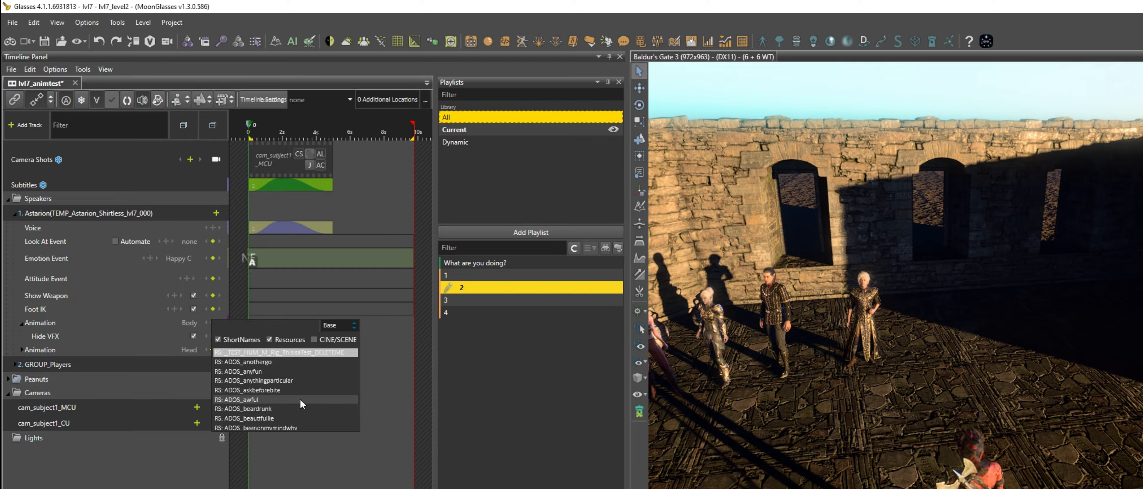
scroll(300, 400, down, 1)
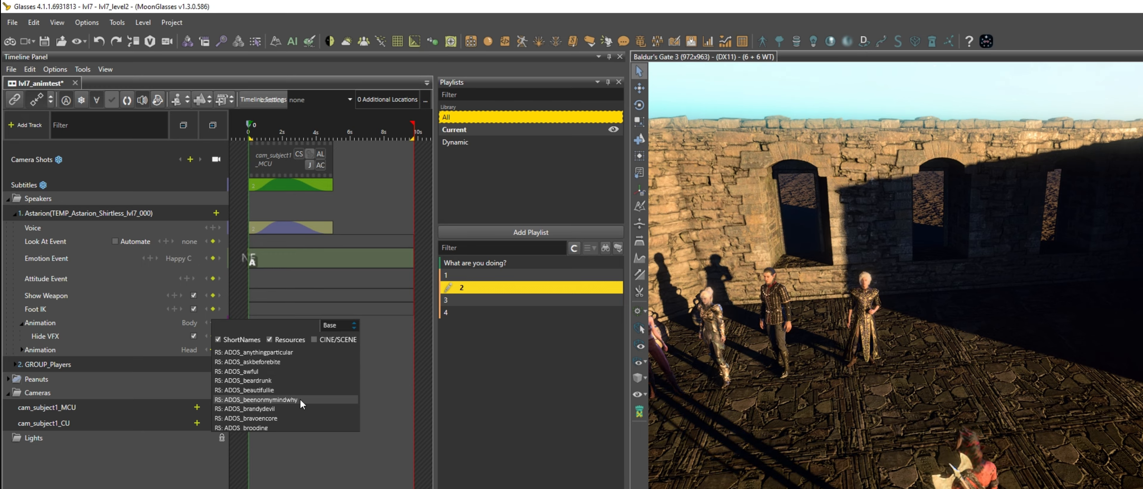
scroll(299, 399, down, 2)
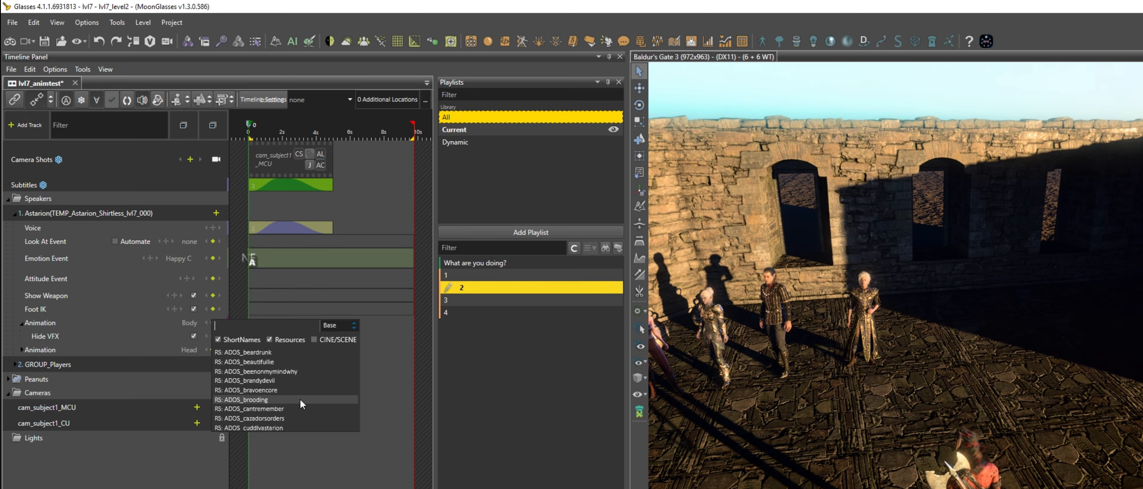
scroll(300, 399, down, 2)
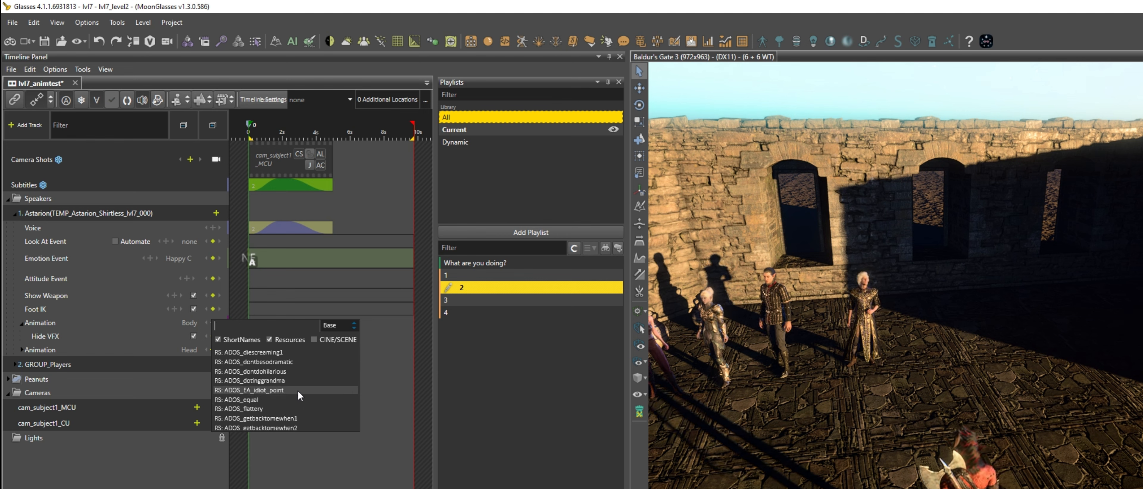
click(297, 390)
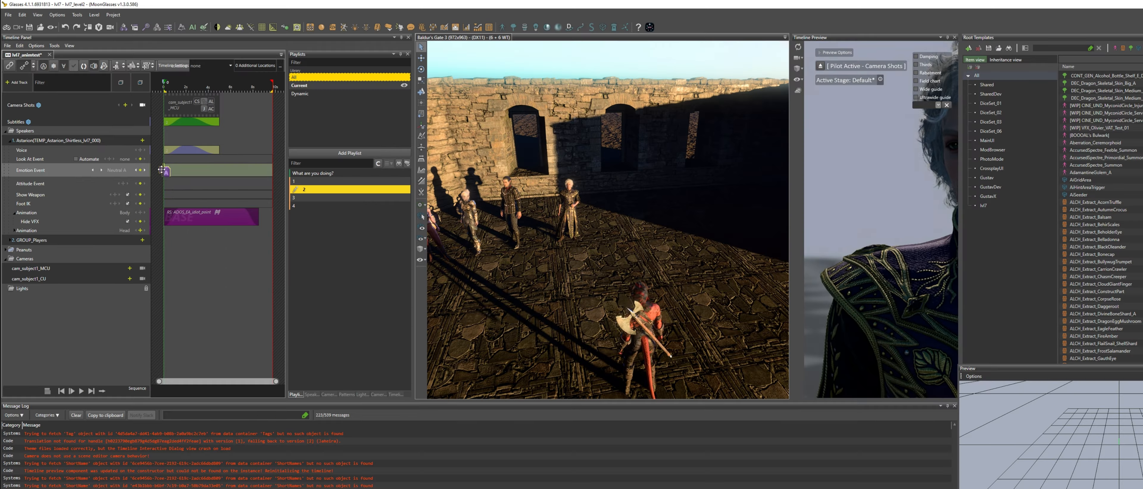
Open the emotion event's properties on node 2 and pick a Happy emotion for Astarion.
right_click(250, 258)
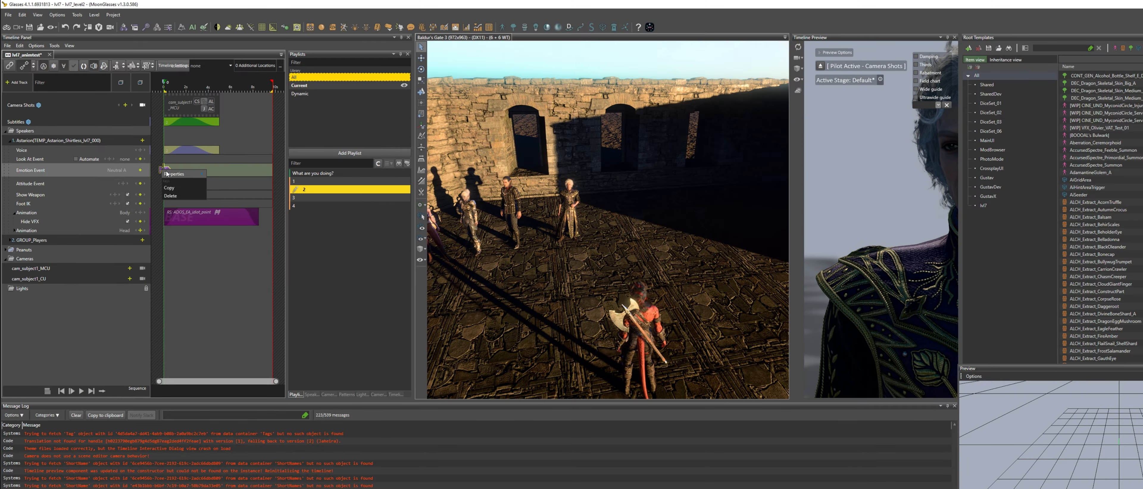
mouse_move(263, 264)
click(284, 201)
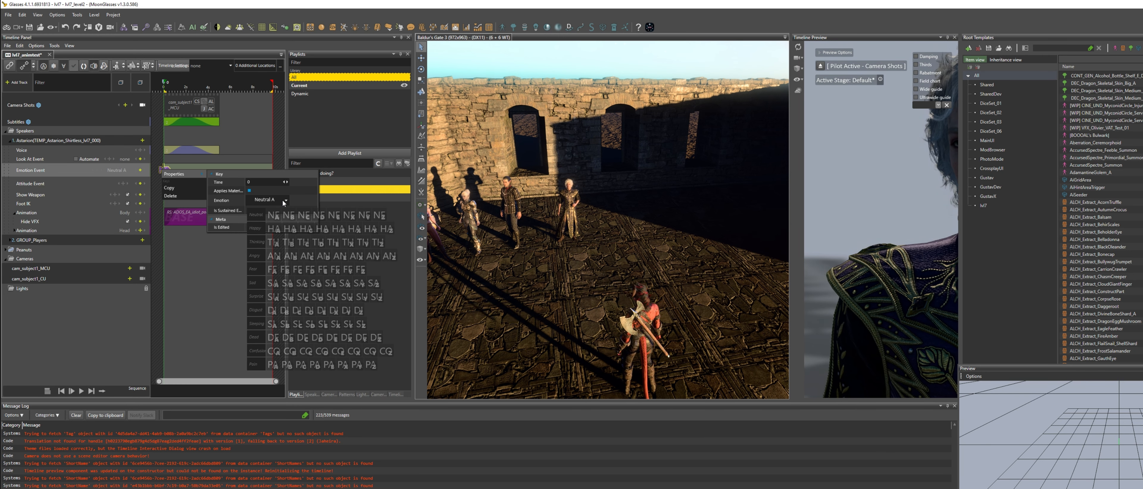
click(306, 228)
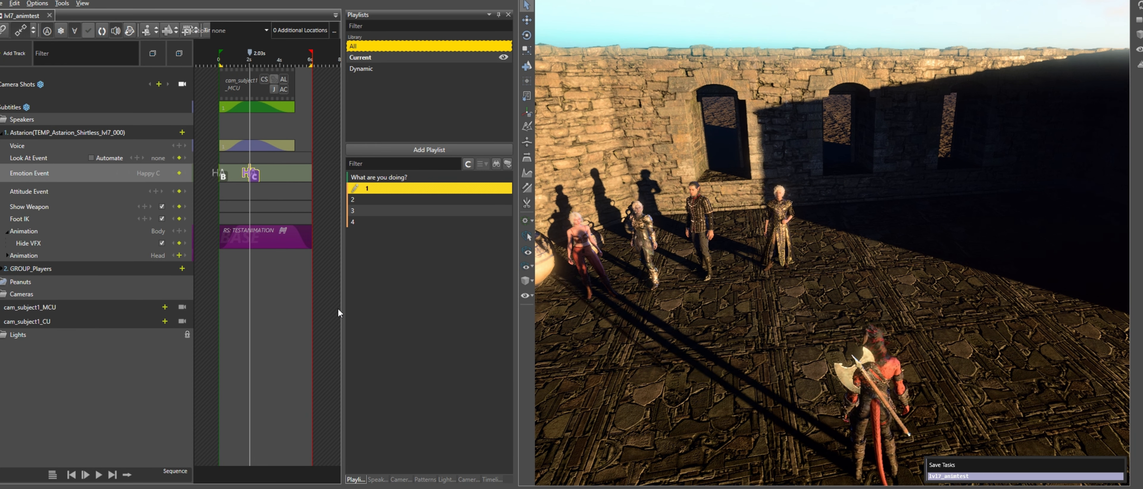
Play the dialog in game to test it, choosing reply 2 and then Leave.
key(F5)
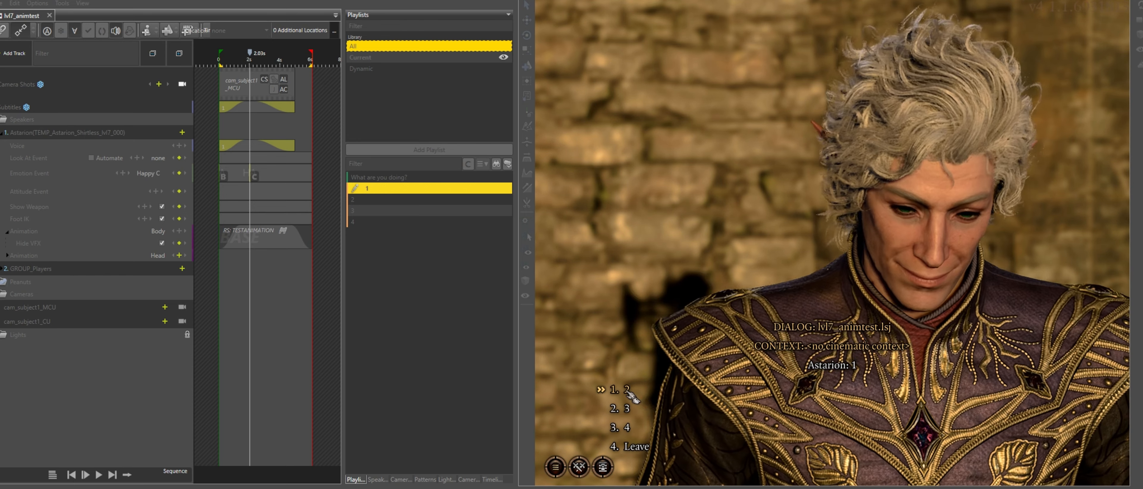
click(642, 411)
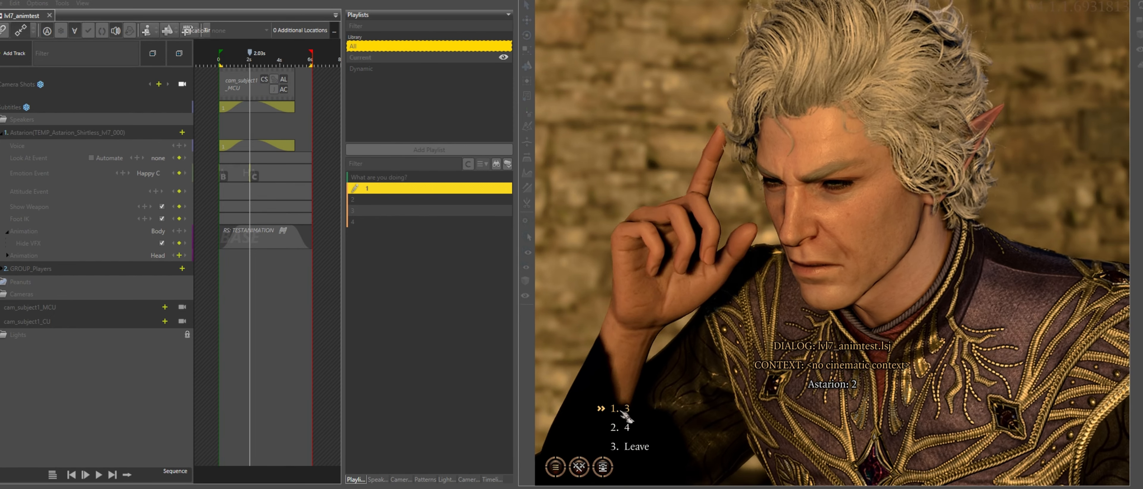
click(632, 449)
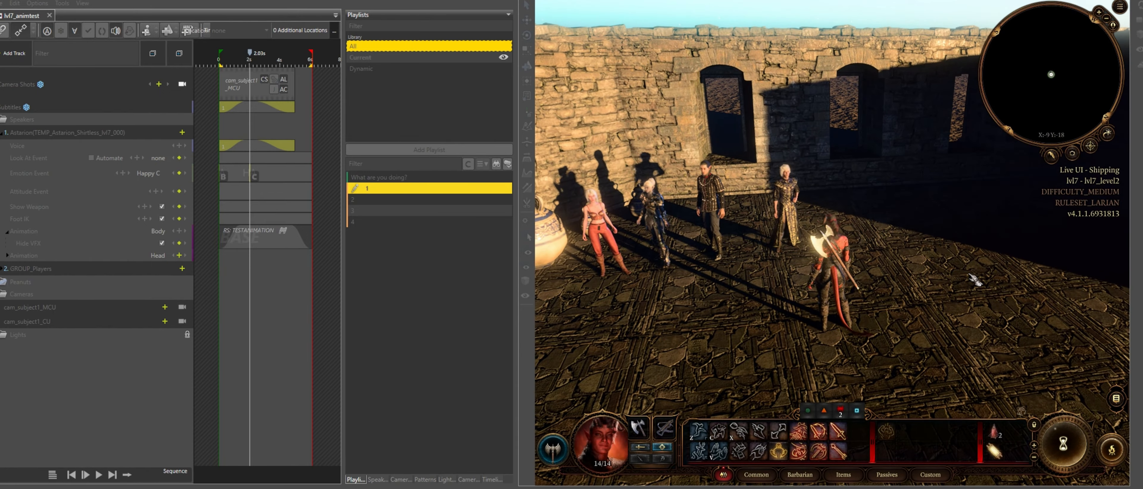